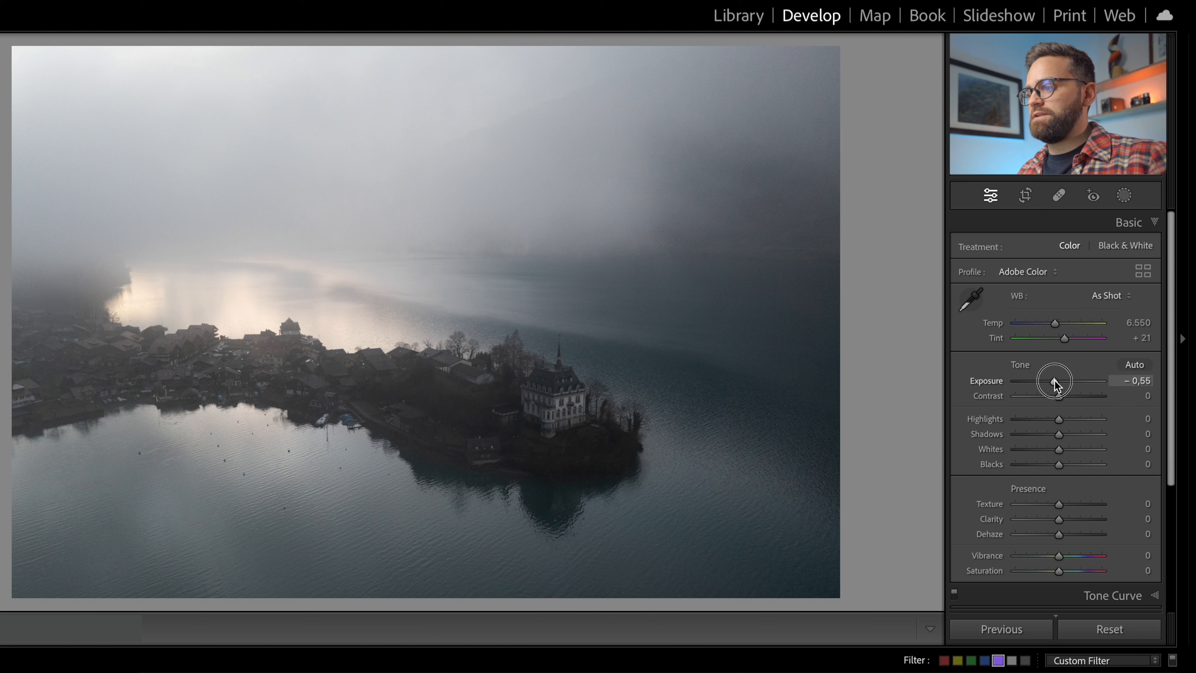
- Set Contrast to +16, Highlights to −37, Shadows to −14, Whites to +10, Blacks to −10 and Clarity to −20 for the whole photo
drag(1057, 396, 1040, 420)
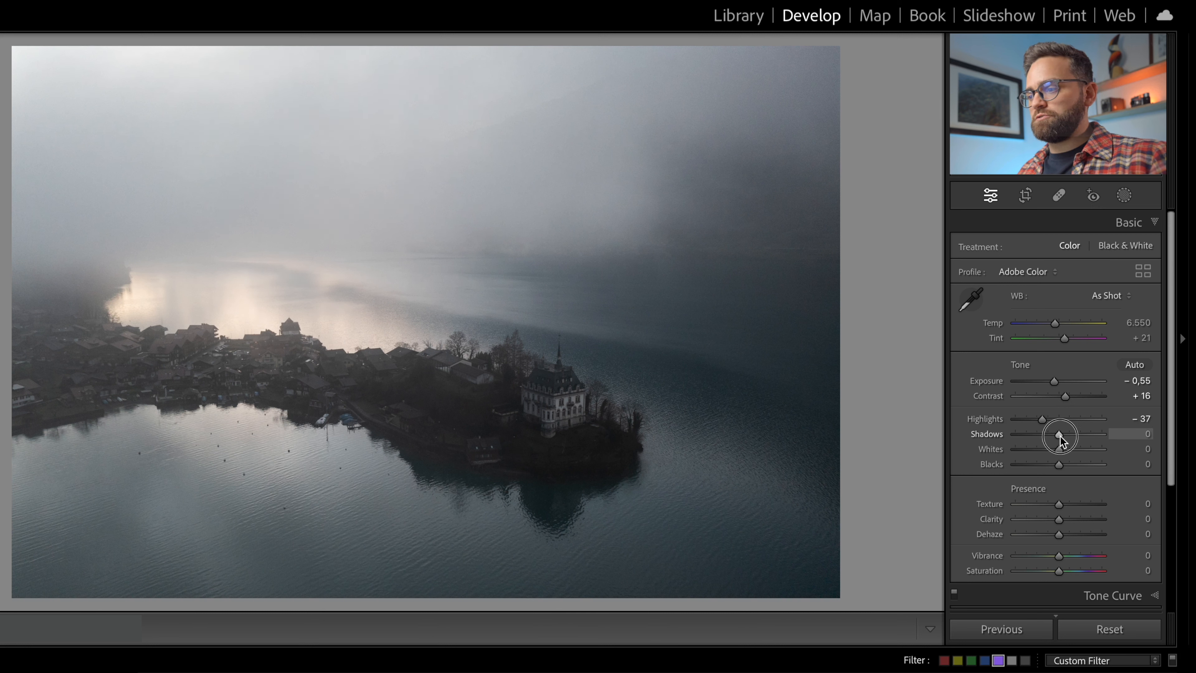
drag(1059, 437, 1054, 437)
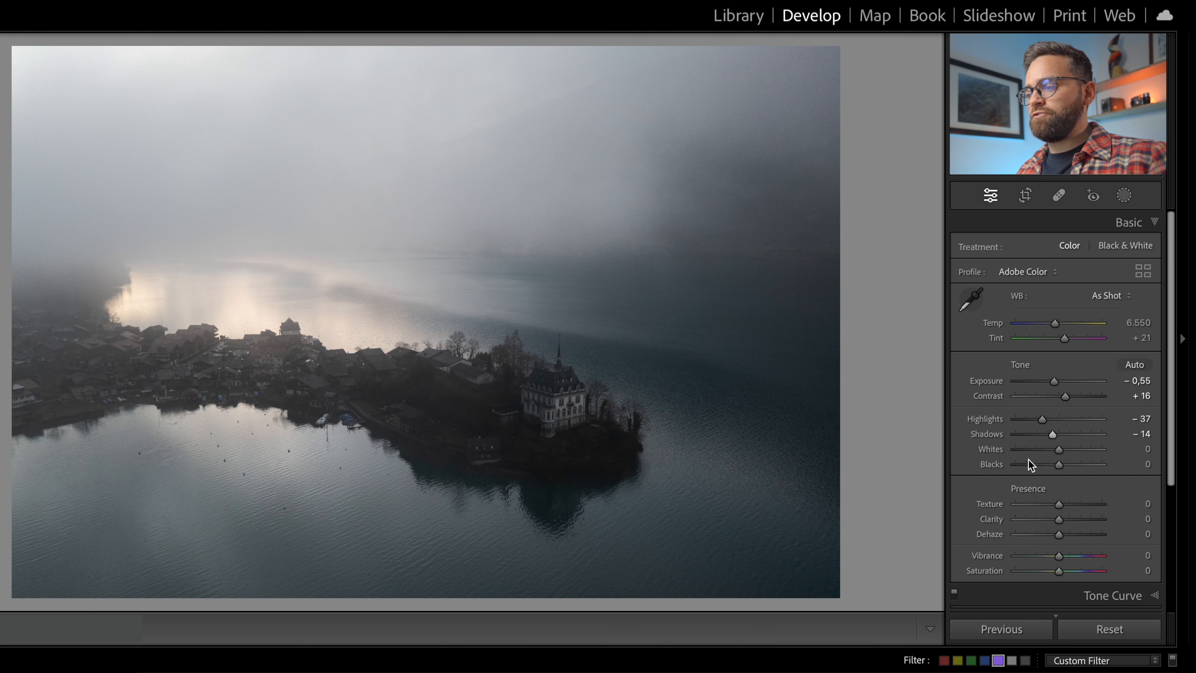
drag(1065, 452, 1054, 459)
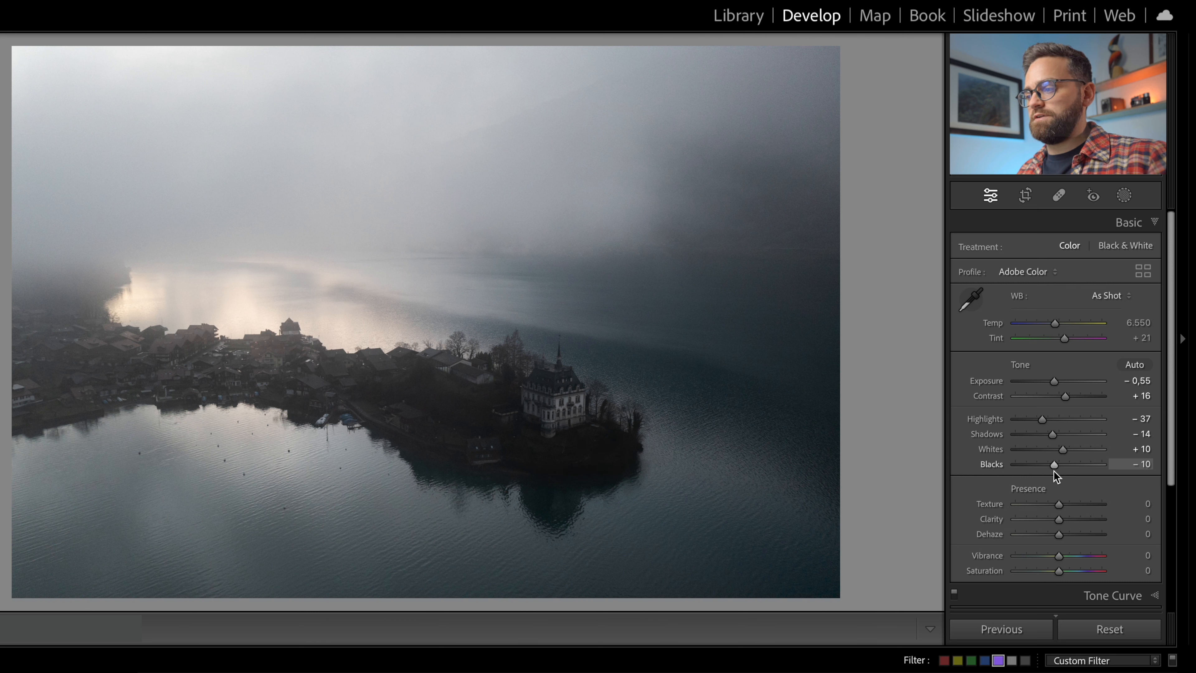
drag(1056, 517, 1048, 518)
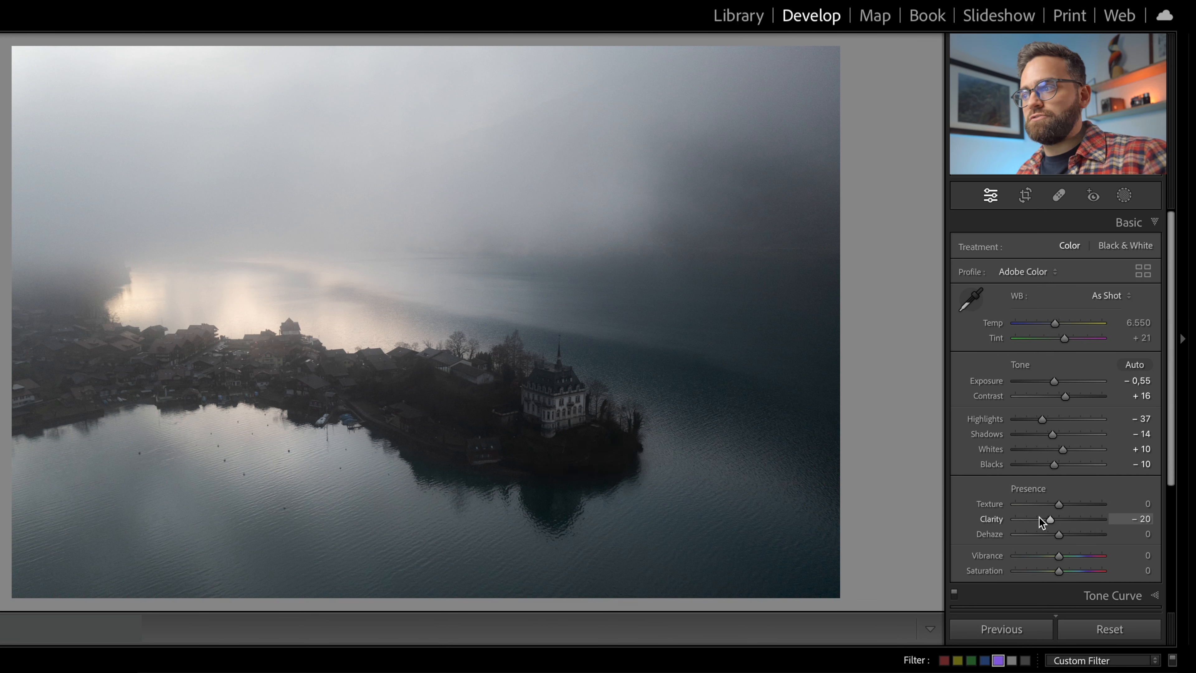
- Set the sharpening Masking to 68 and the noise reduction Luminance to 26
scroll(1032, 432, down, 6)
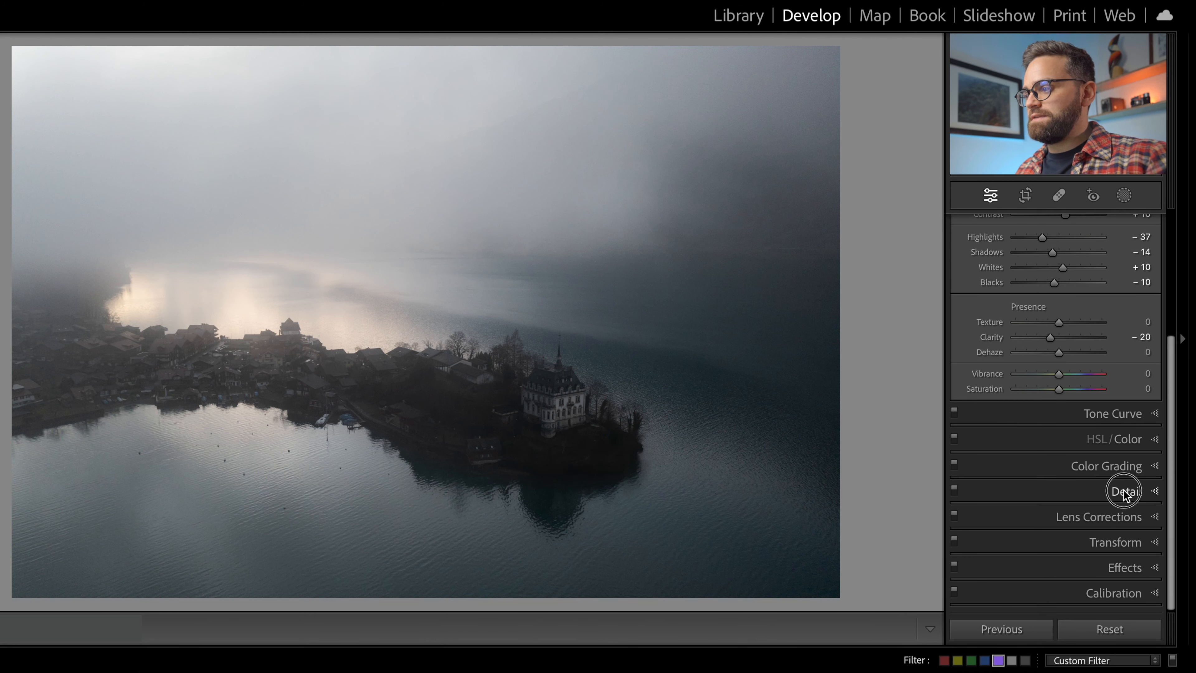
click(1124, 492)
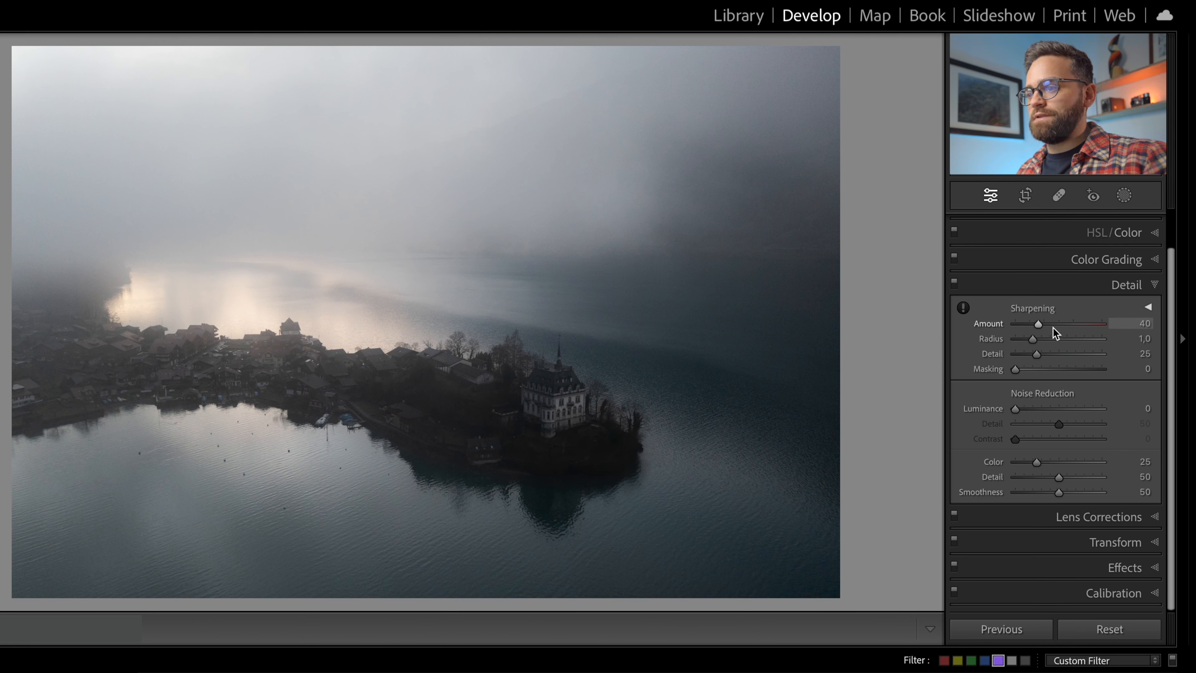
drag(1028, 370, 1076, 370)
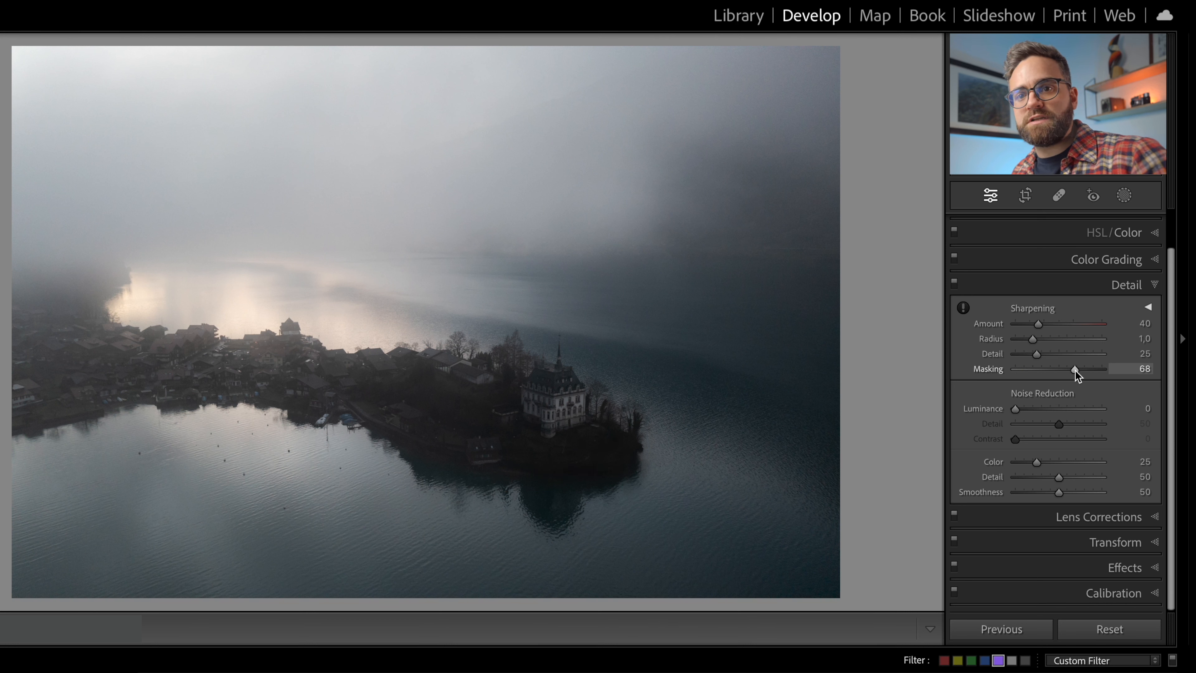
click(1018, 410)
drag(1017, 410, 1042, 410)
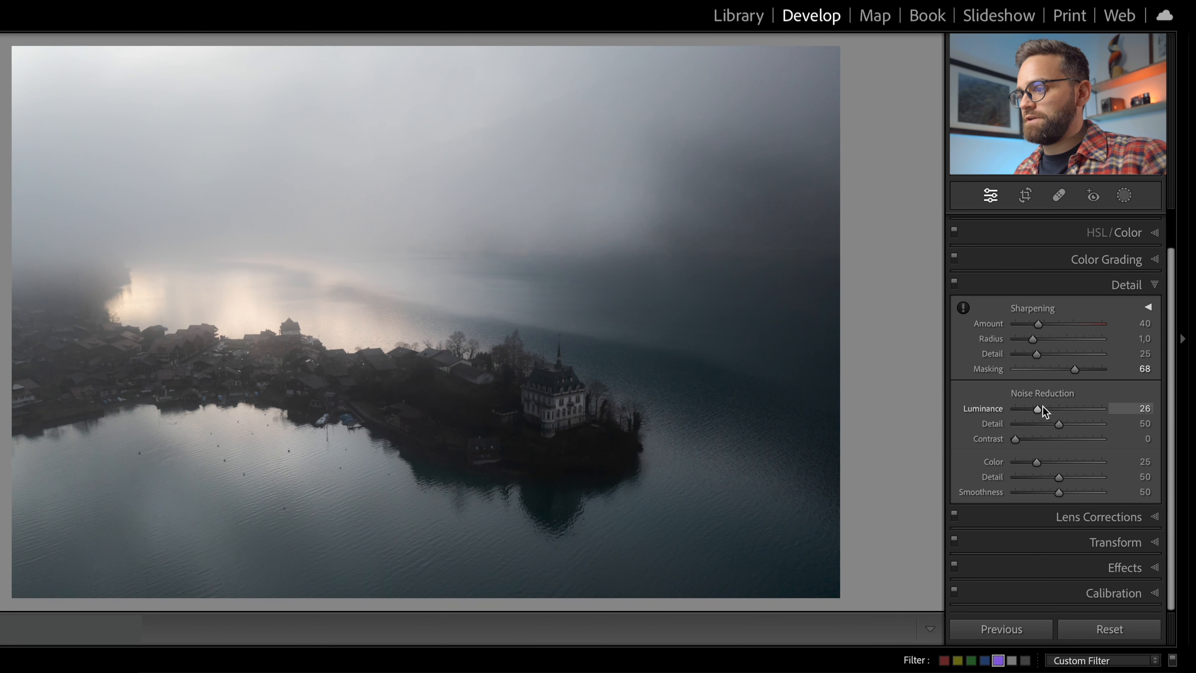
- Color grade the shadows toward teal and the highlights to an orange with hue 30 and saturation 80
scroll(1131, 306, up, 2)
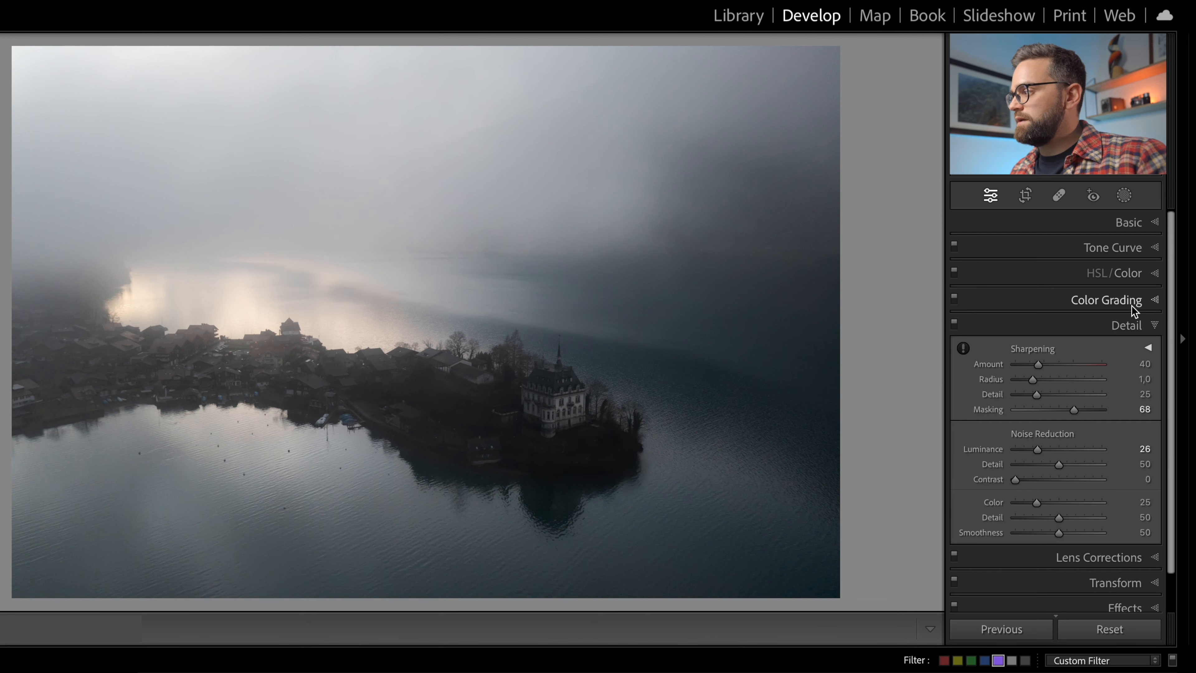
click(1133, 303)
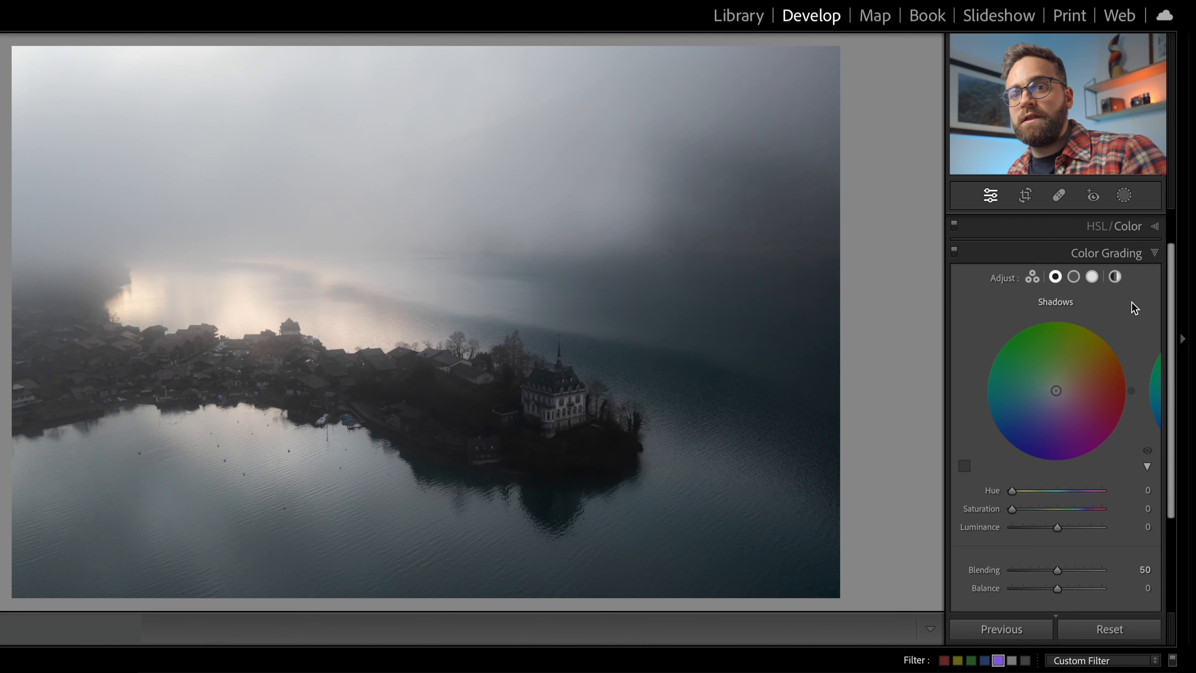
mouse_move(1012, 490)
mouse_down()
mouse_move(1064, 499)
mouse_move(1020, 511)
mouse_move(1048, 513)
mouse_move(1012, 493)
mouse_up()
click(1092, 277)
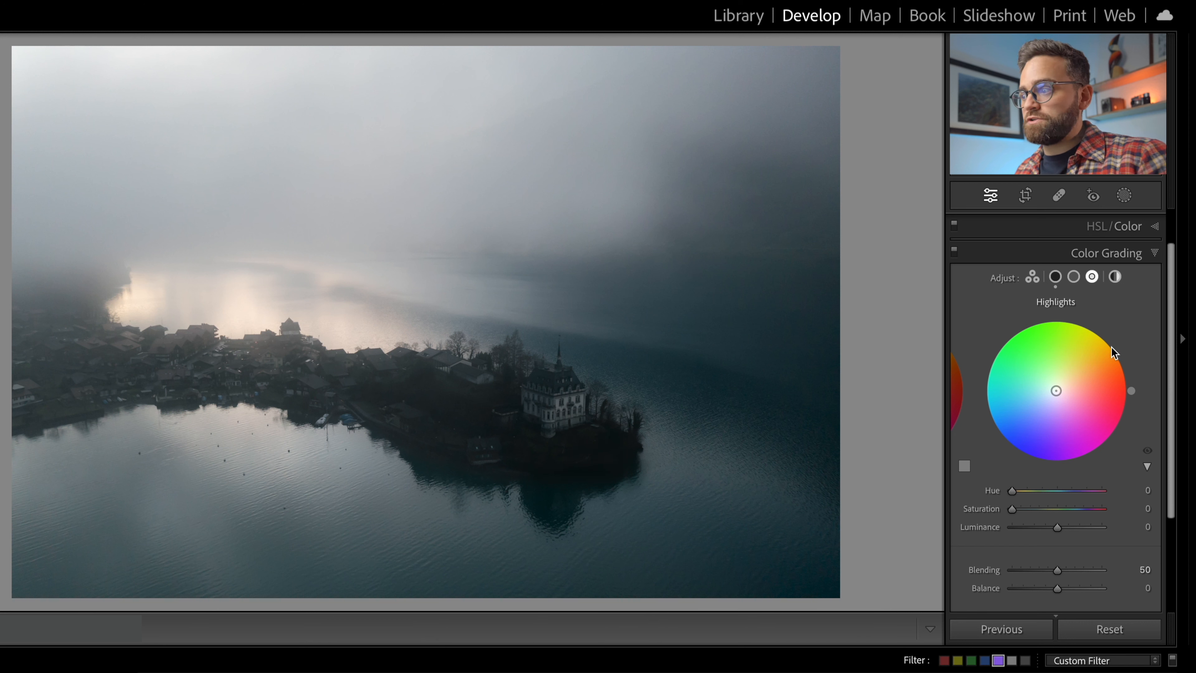
drag(1012, 491, 1082, 508)
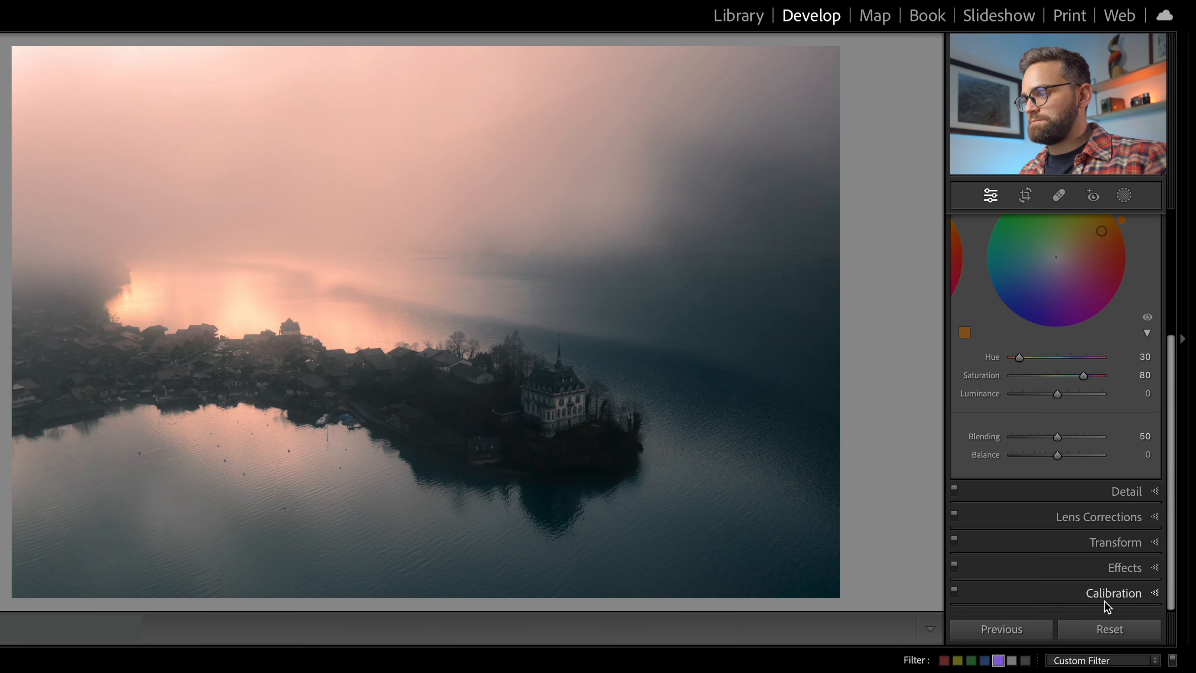
- Calibrate the Blue Primary to saturation +60 and hue −41, and reduce the HSL blue saturation to −50
click(1105, 599)
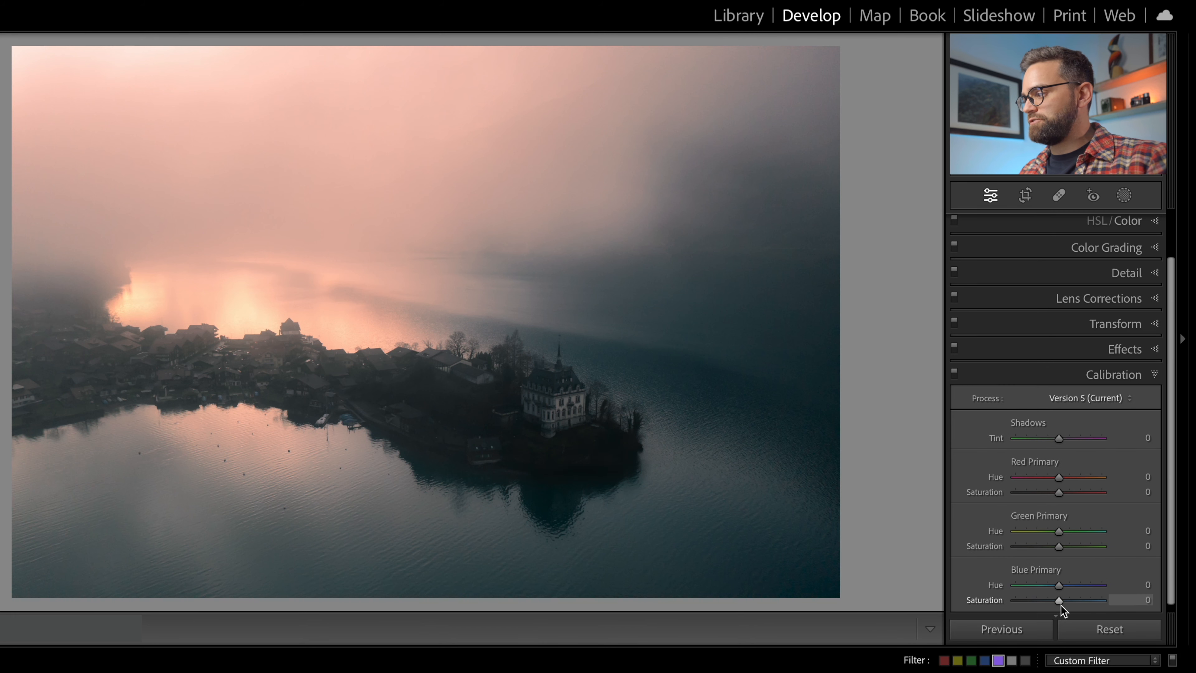
drag(1060, 601, 1085, 604)
drag(1058, 584, 1042, 584)
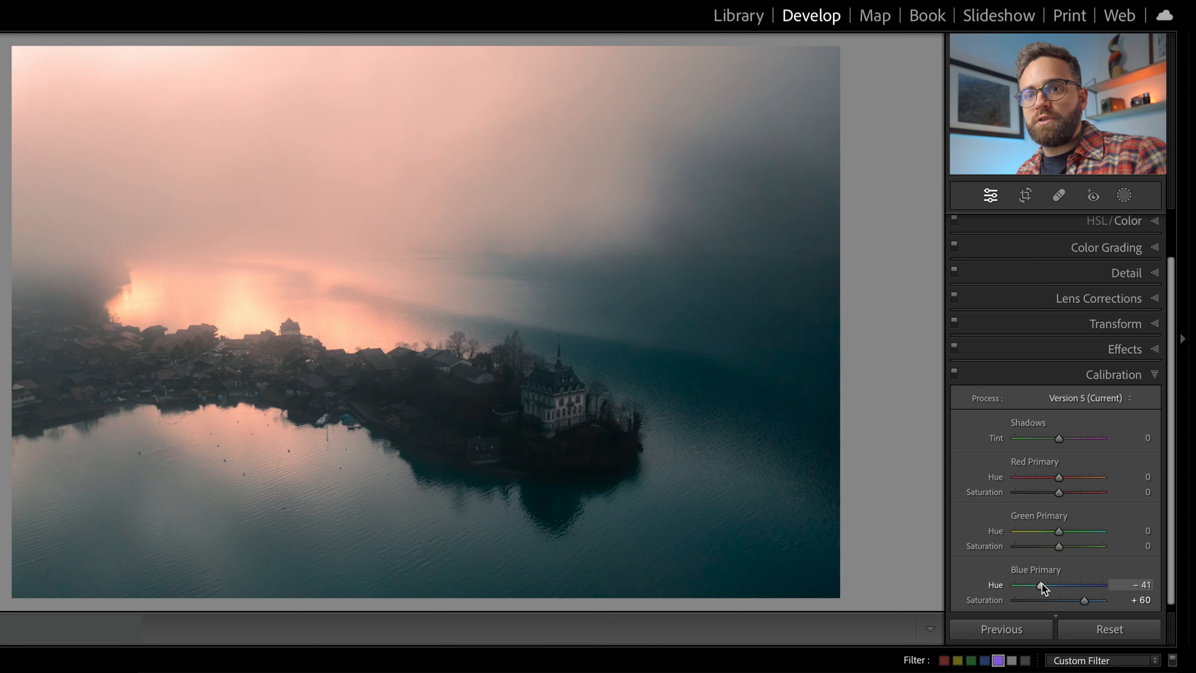
click(1113, 220)
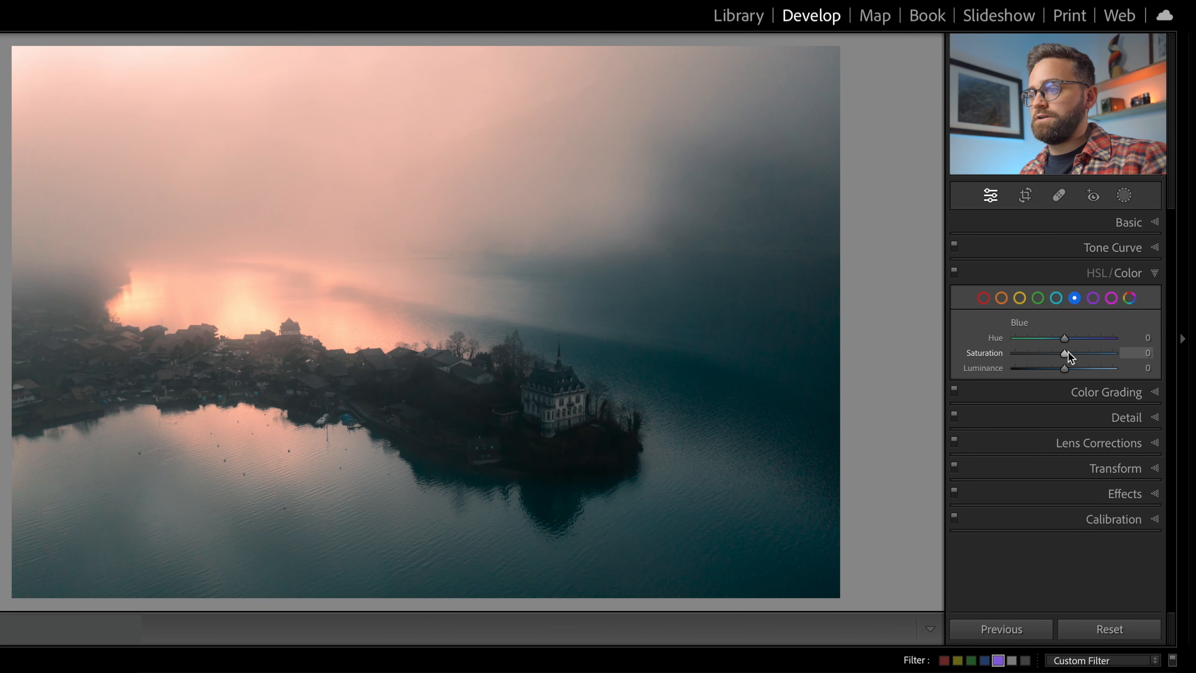
drag(1065, 353, 1041, 354)
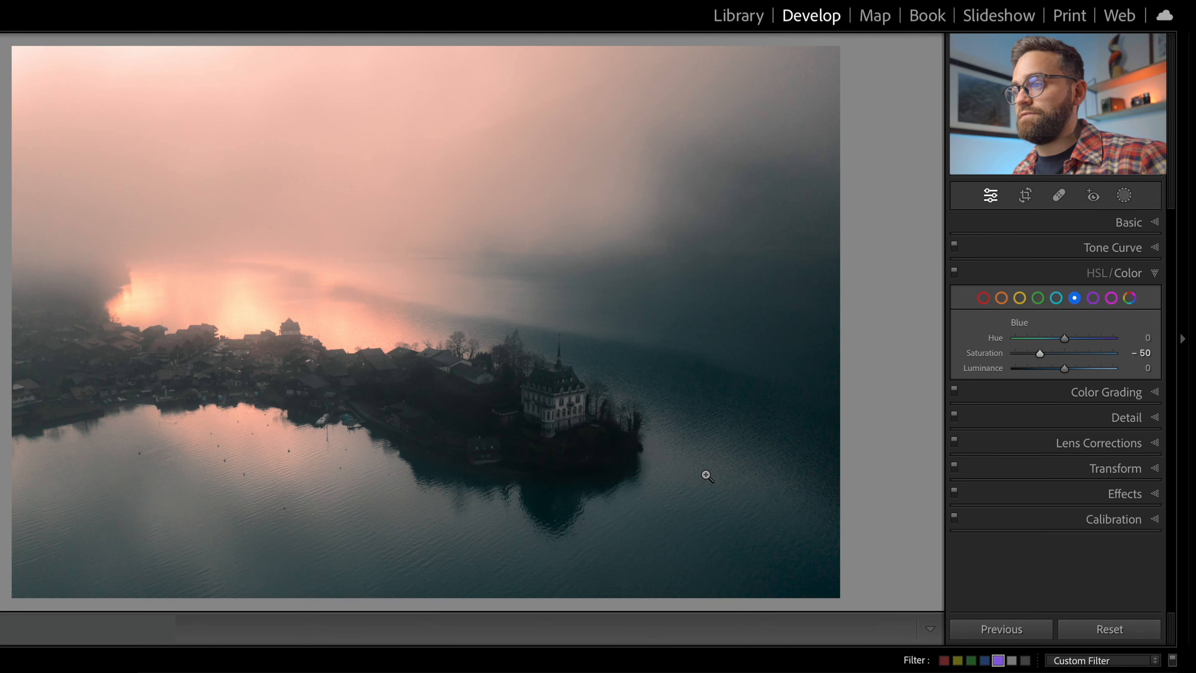
- Add a large radial gradient mask centred beyond the photo's upper-left corner, covering the bright fog and the village
click(1123, 196)
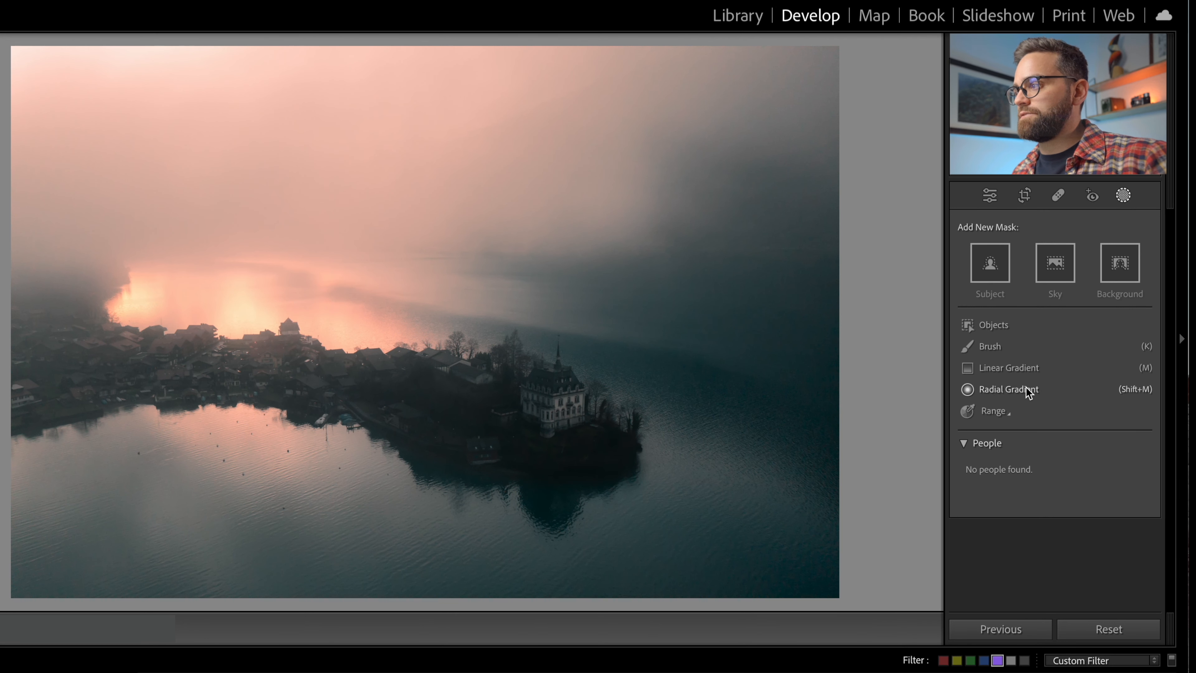
click(1026, 387)
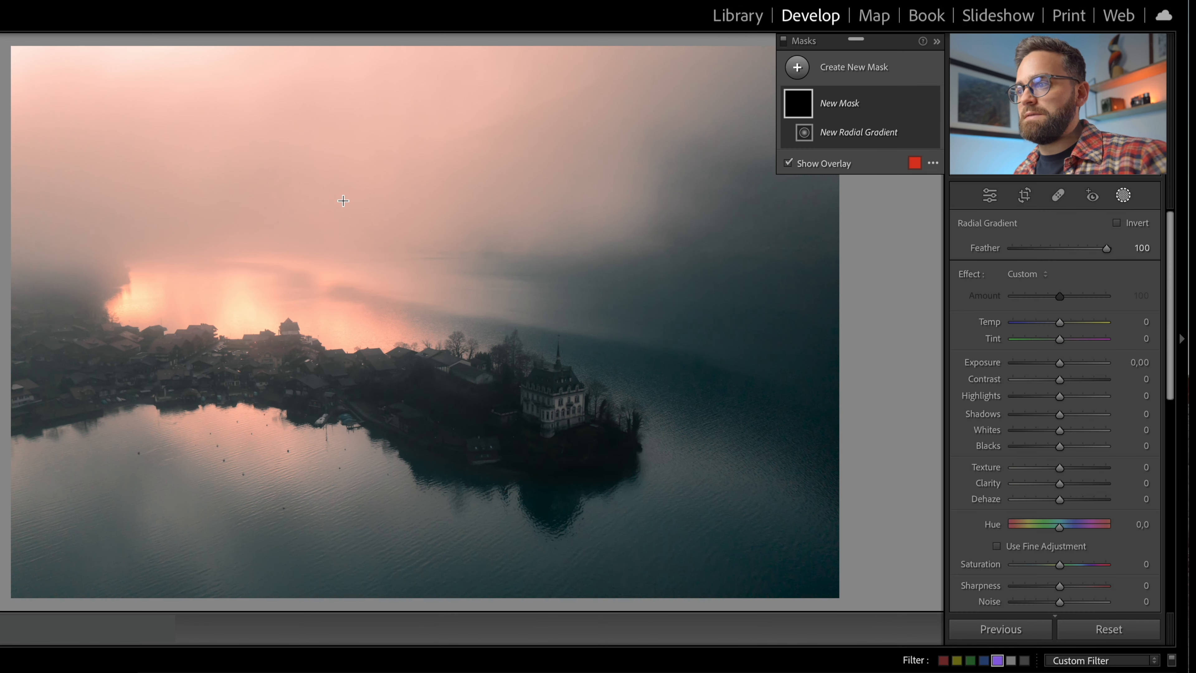
drag(243, 217, 721, 492)
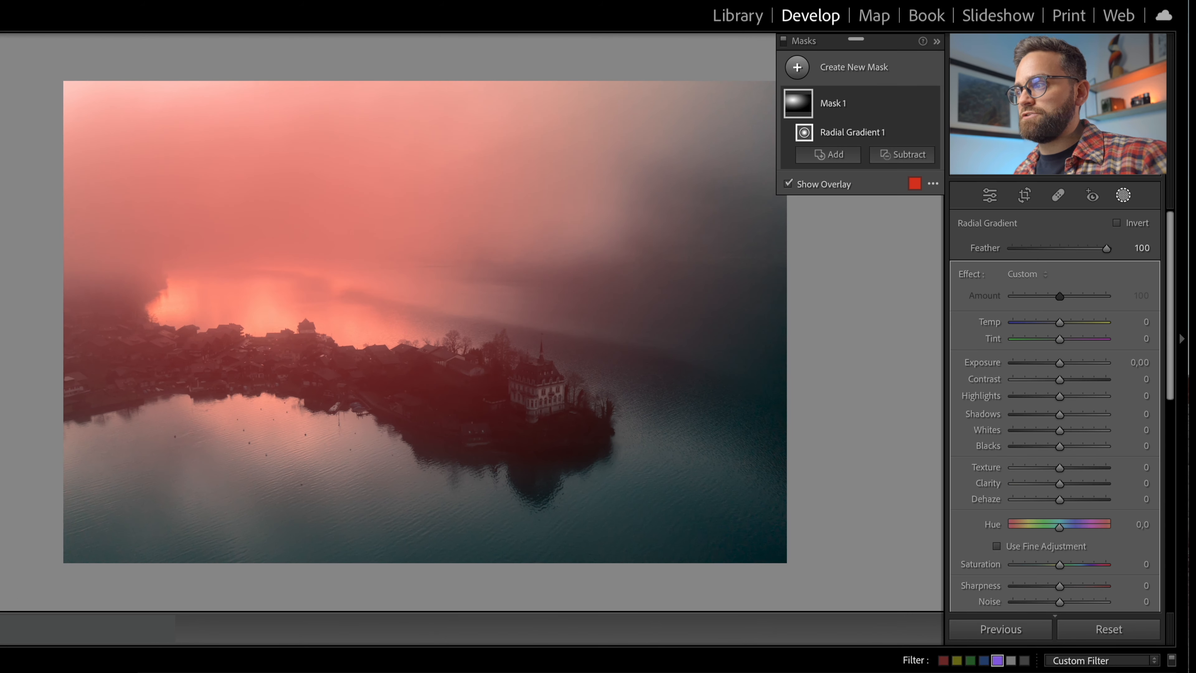
drag(230, 238, 31, 67)
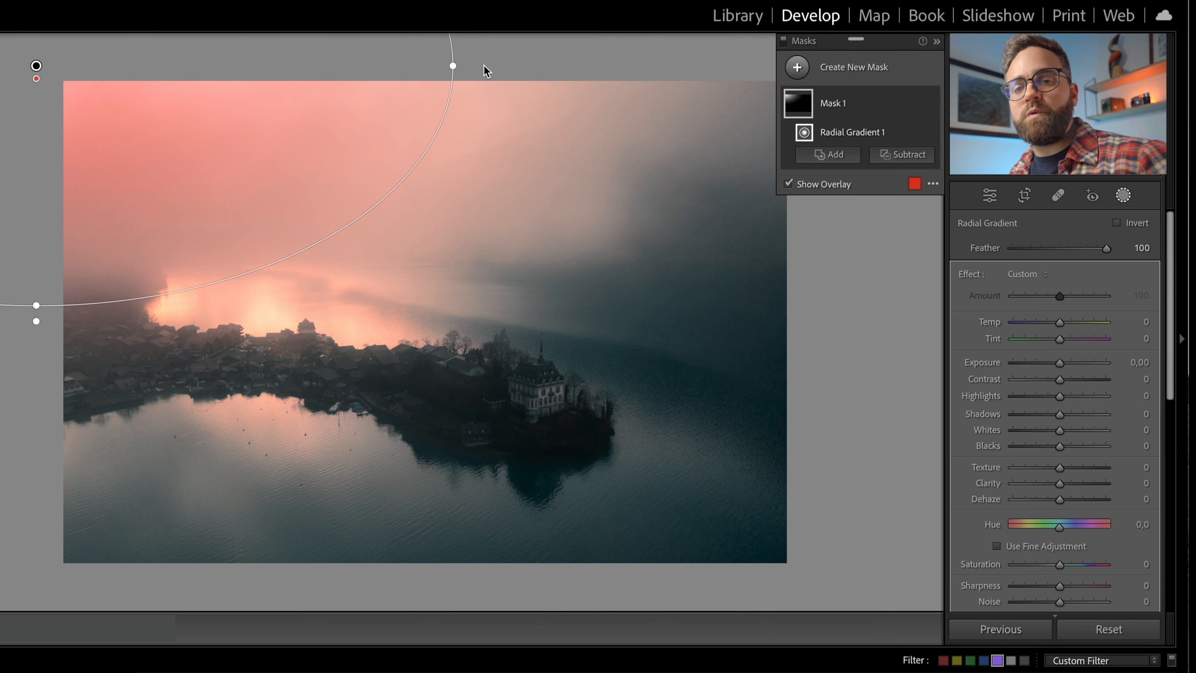
drag(486, 68, 480, 137)
drag(2, 302, 2, 378)
drag(35, 65, 24, 123)
drag(437, 185, 599, 210)
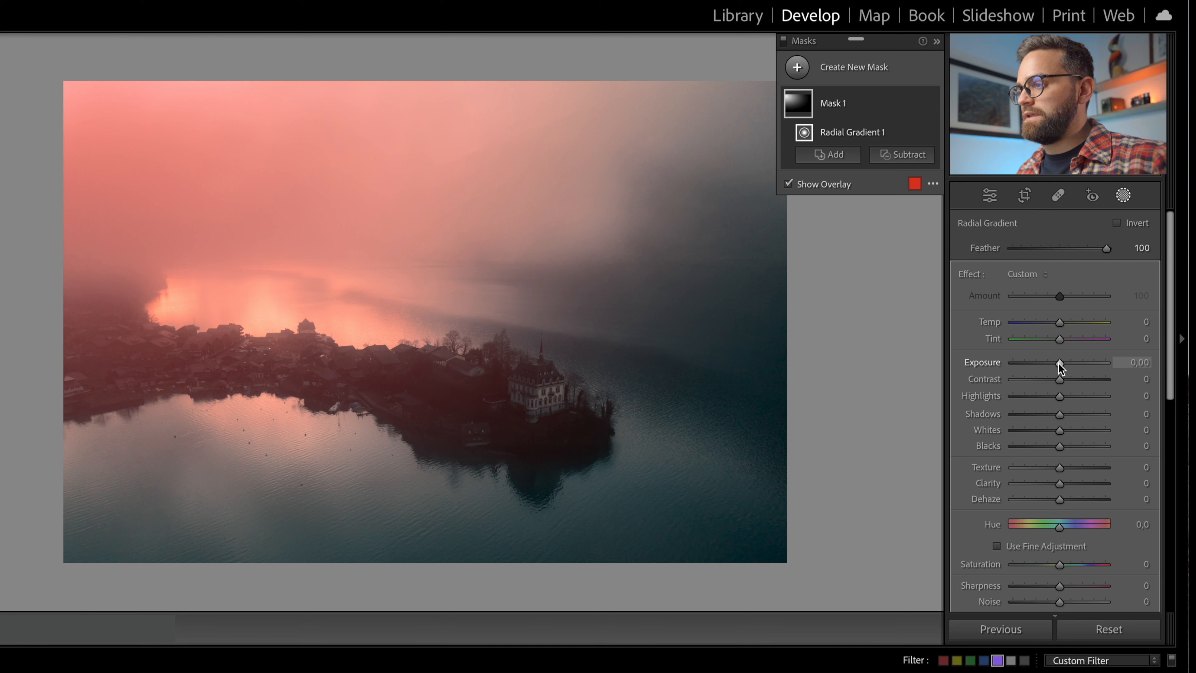
- Set the fog mask's Exposure to 0.53, Clarity to −16, Dehaze to −22, Temp to 59 and Tint to 20, and compare with the mask hidden
drag(1058, 363, 1065, 363)
drag(1054, 483, 1050, 499)
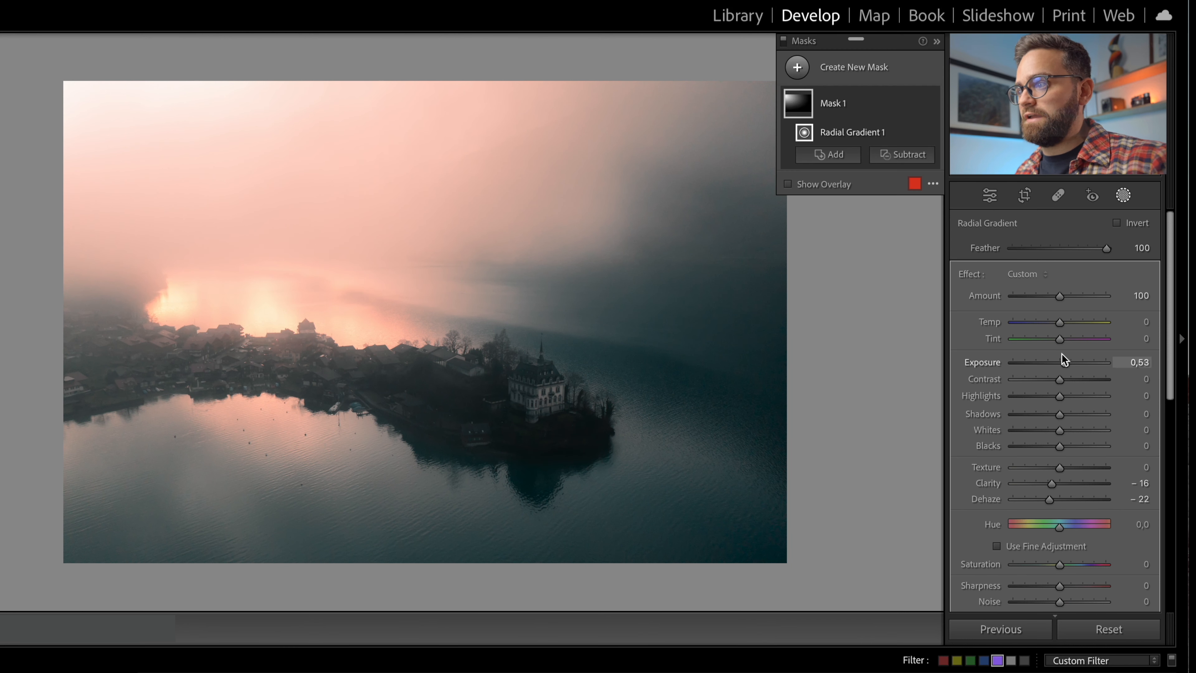
mouse_move(1058, 322)
mouse_down()
mouse_move(1086, 324)
mouse_move(1068, 340)
mouse_up()
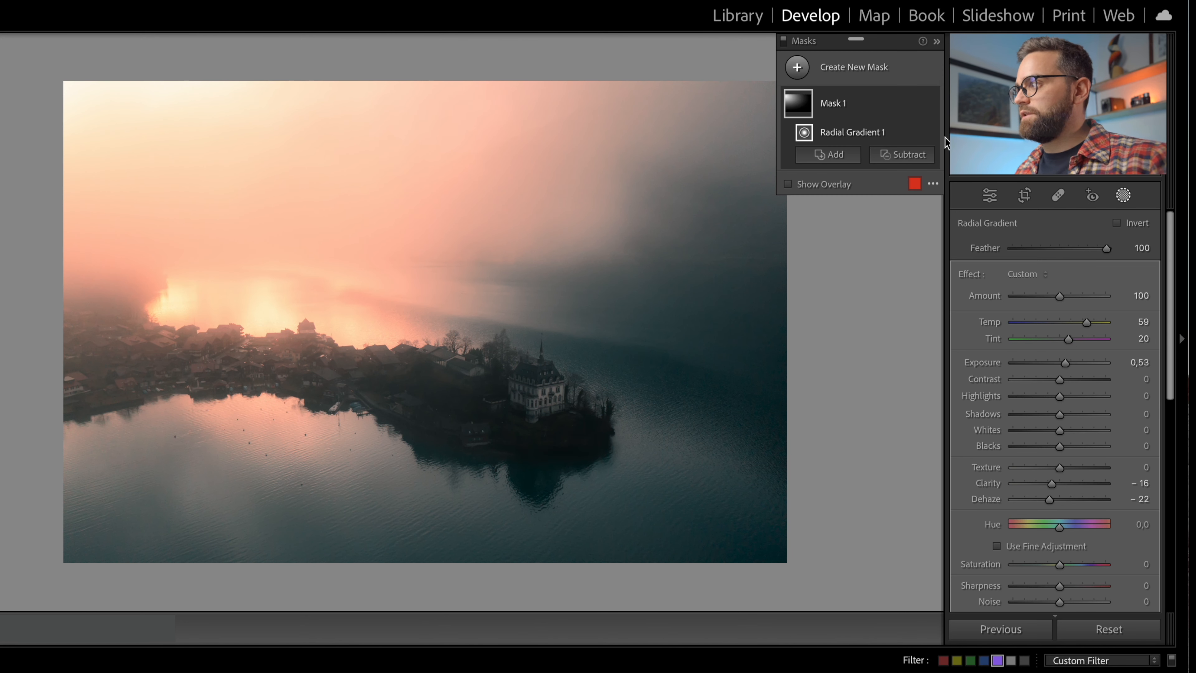
click(930, 104)
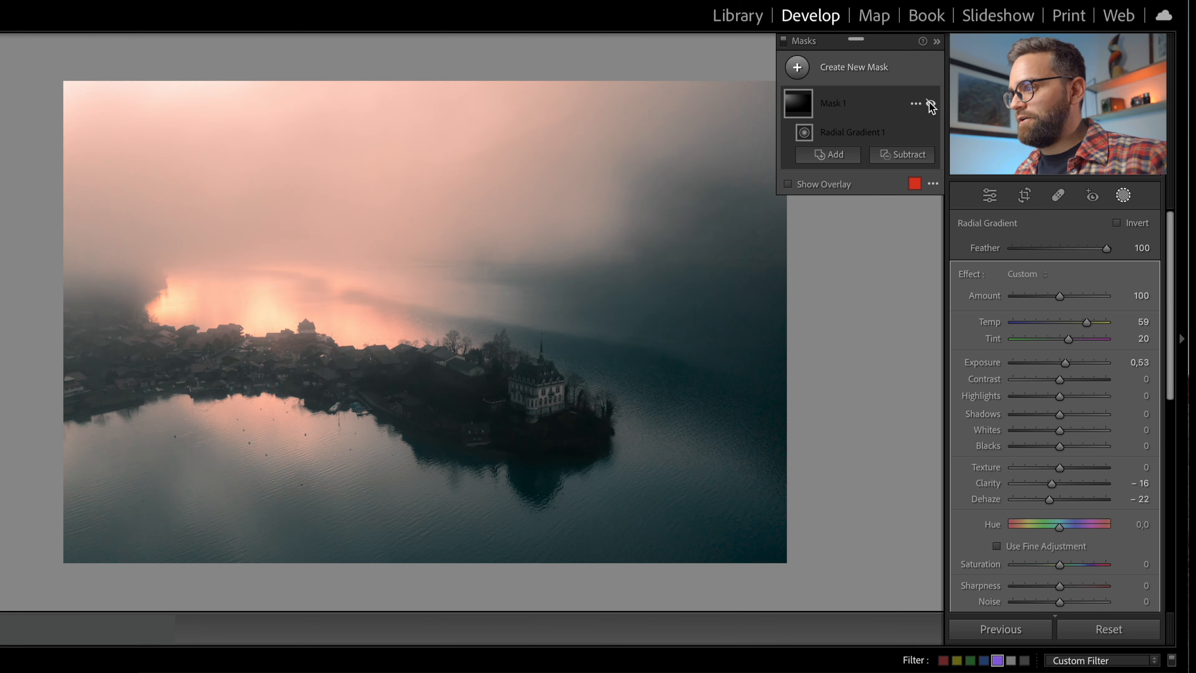
click(930, 105)
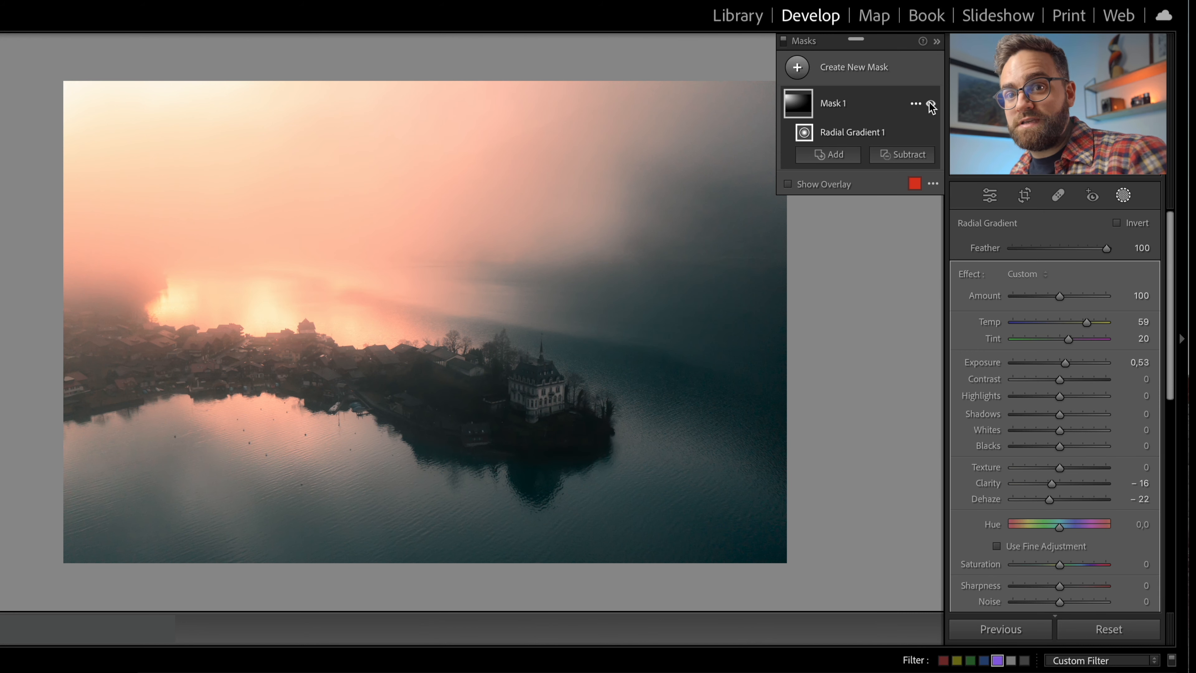
click(931, 105)
click(931, 104)
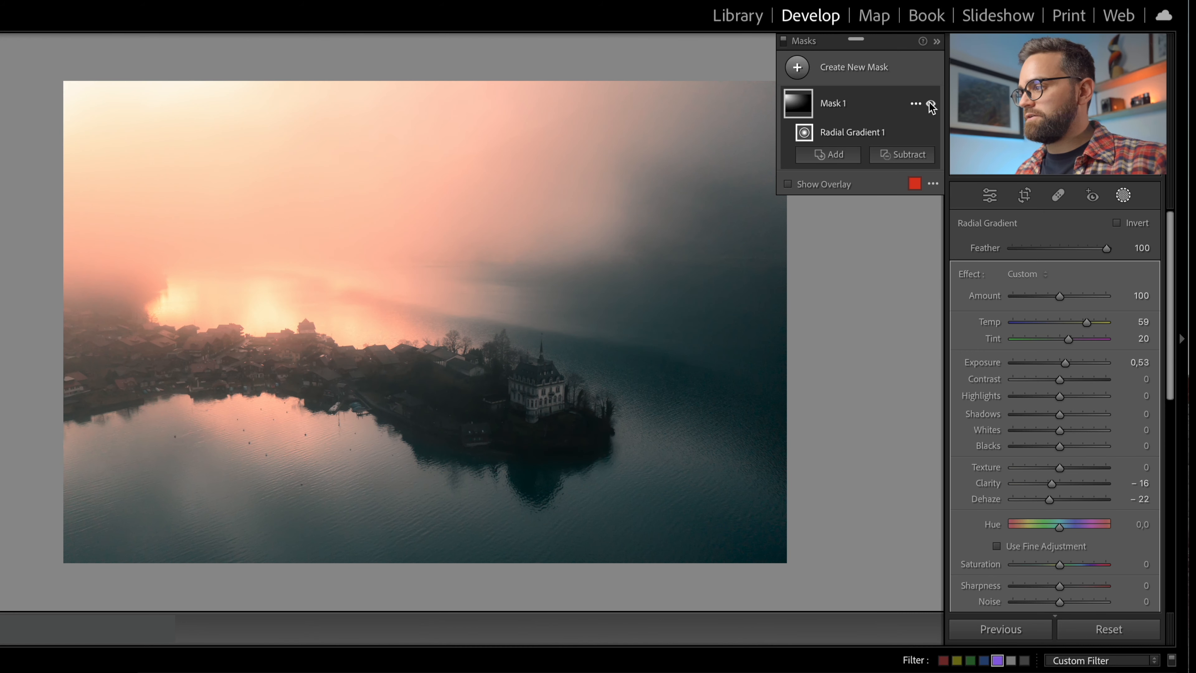
- Add a linear gradient mask rising from the photo's bottom edge over the water, with Exposure −0.79 and Clarity −29
click(872, 67)
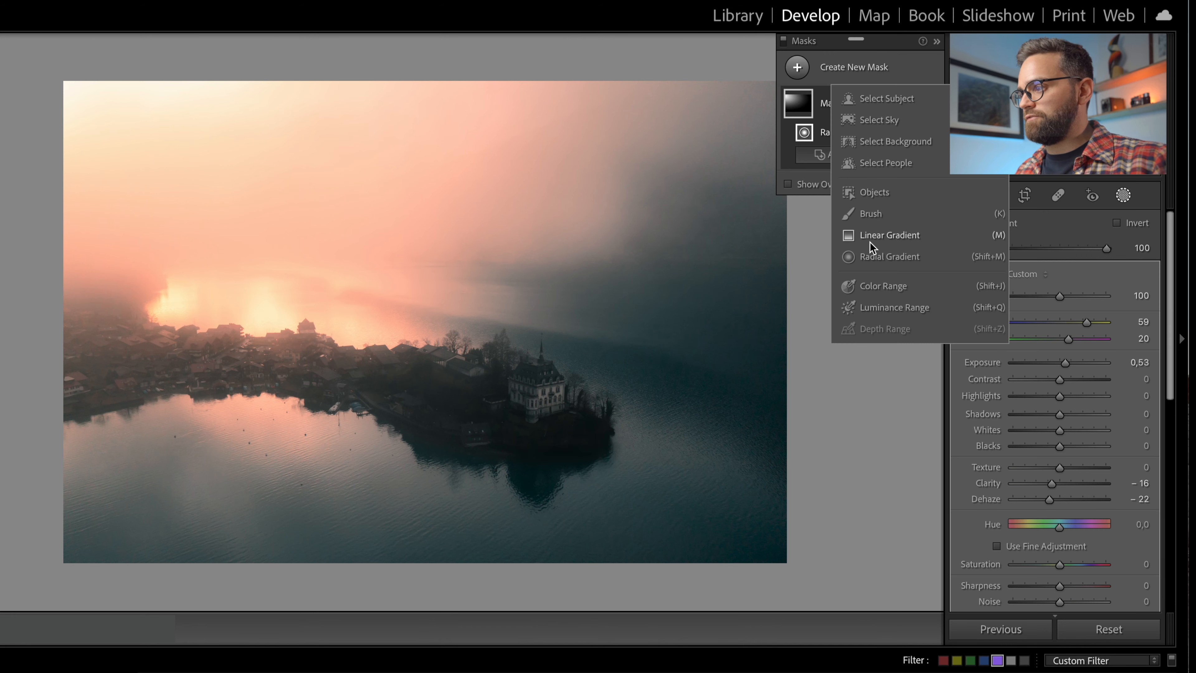
click(842, 231)
drag(417, 557, 423, 398)
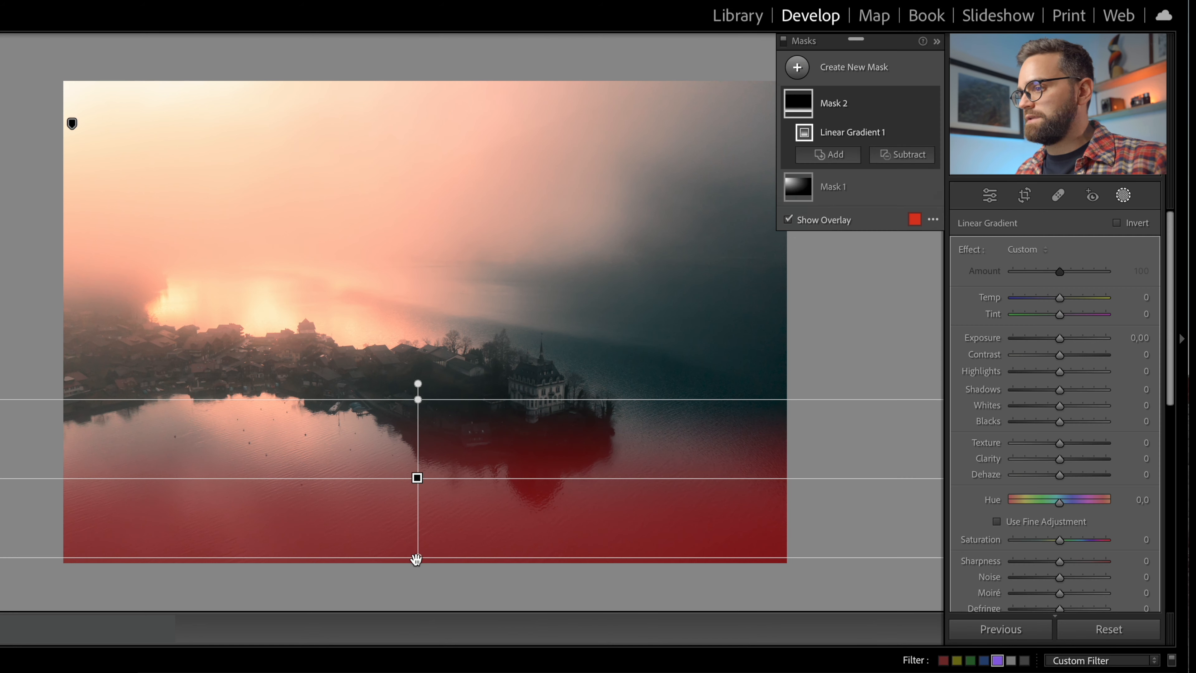
drag(1060, 338, 1052, 346)
drag(1059, 459, 1040, 461)
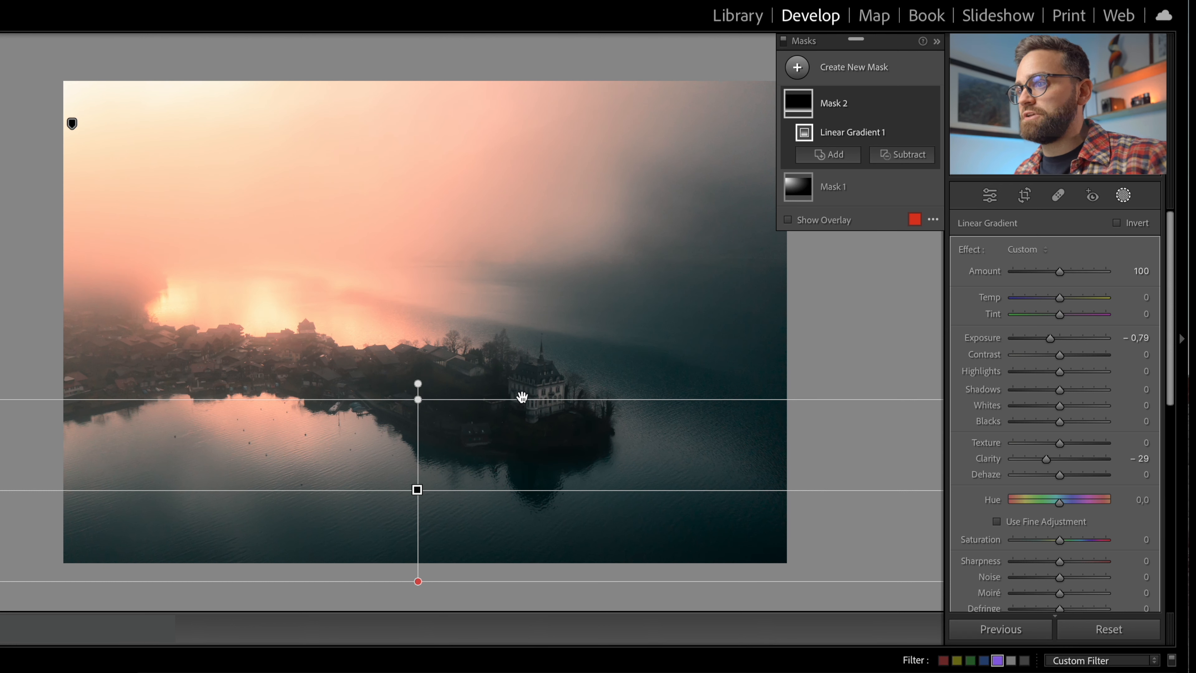
- Add a small radial gradient mask over the castle at the tip of the peninsula
click(836, 70)
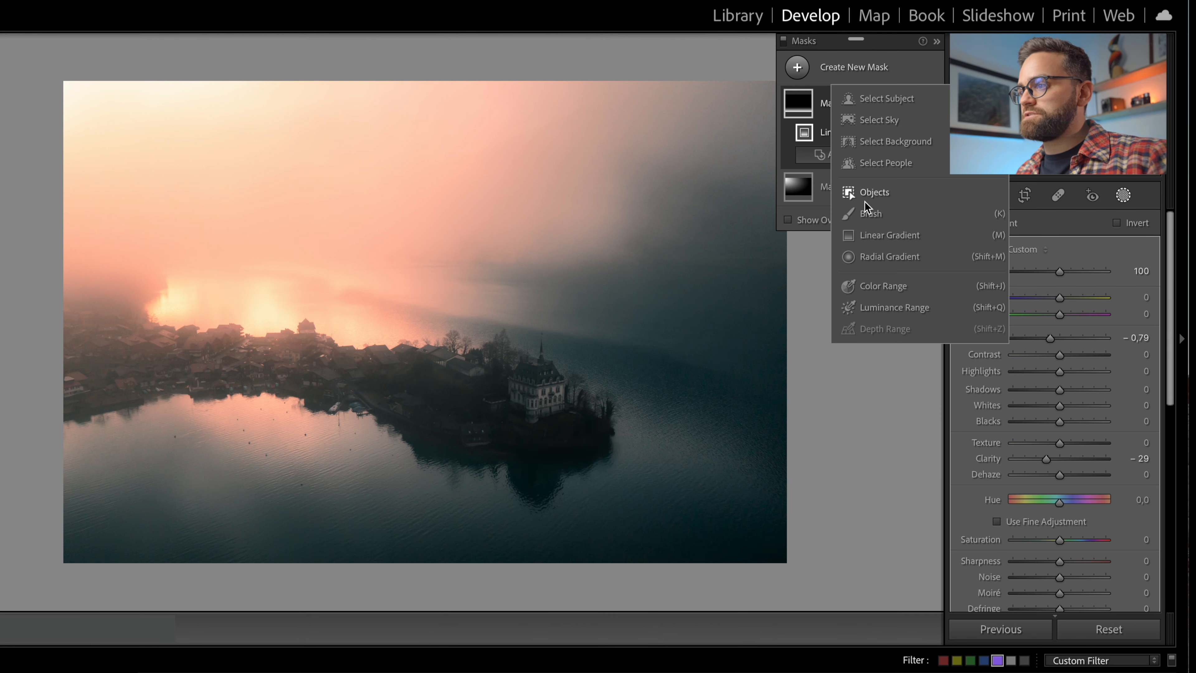
click(864, 259)
mouse_move(539, 412)
mouse_down()
mouse_move(456, 352)
mouse_move(529, 402)
mouse_up()
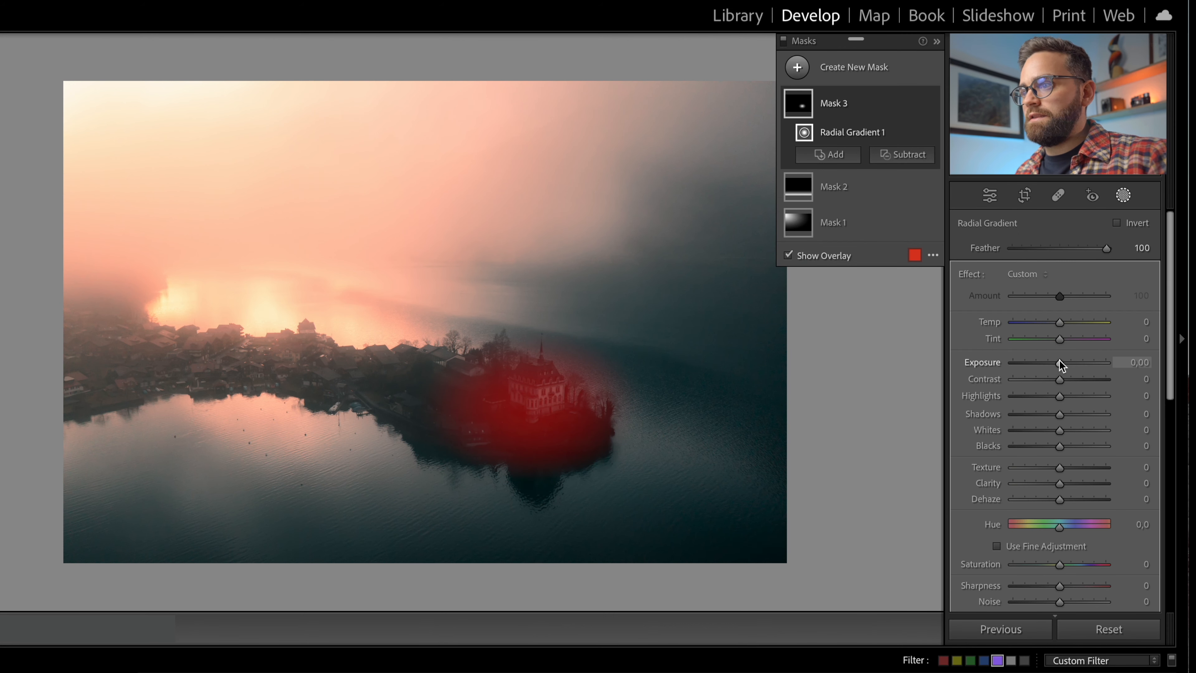
- Set the castle mask's Exposure to 0.53, Shadows to 15, Whites to 23 and Clarity to 47, and compare with the mask hidden
drag(1059, 362, 1065, 367)
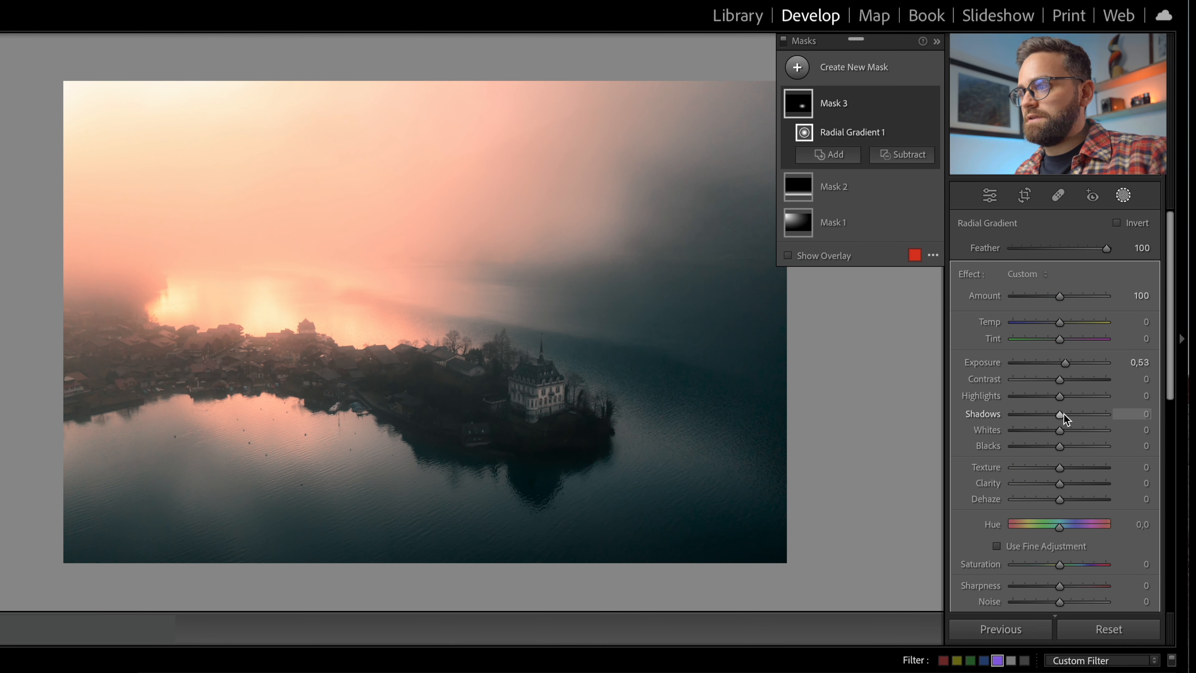
drag(1063, 414, 1070, 429)
drag(1065, 482, 1084, 481)
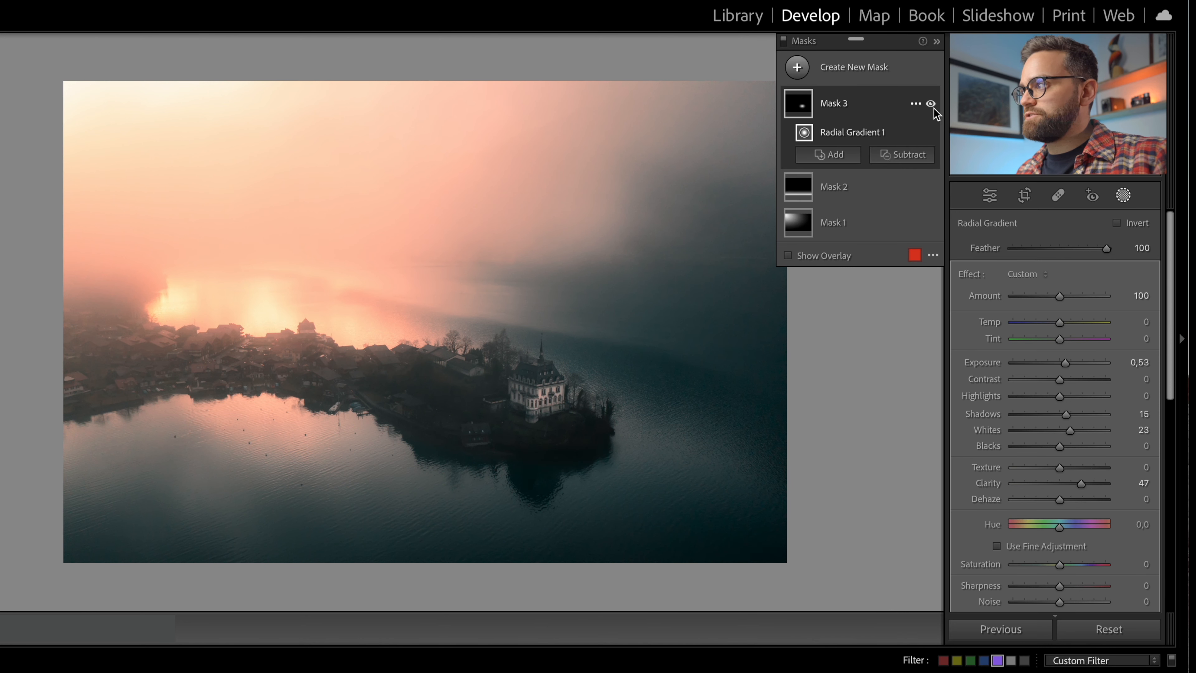
click(930, 104)
click(930, 104)
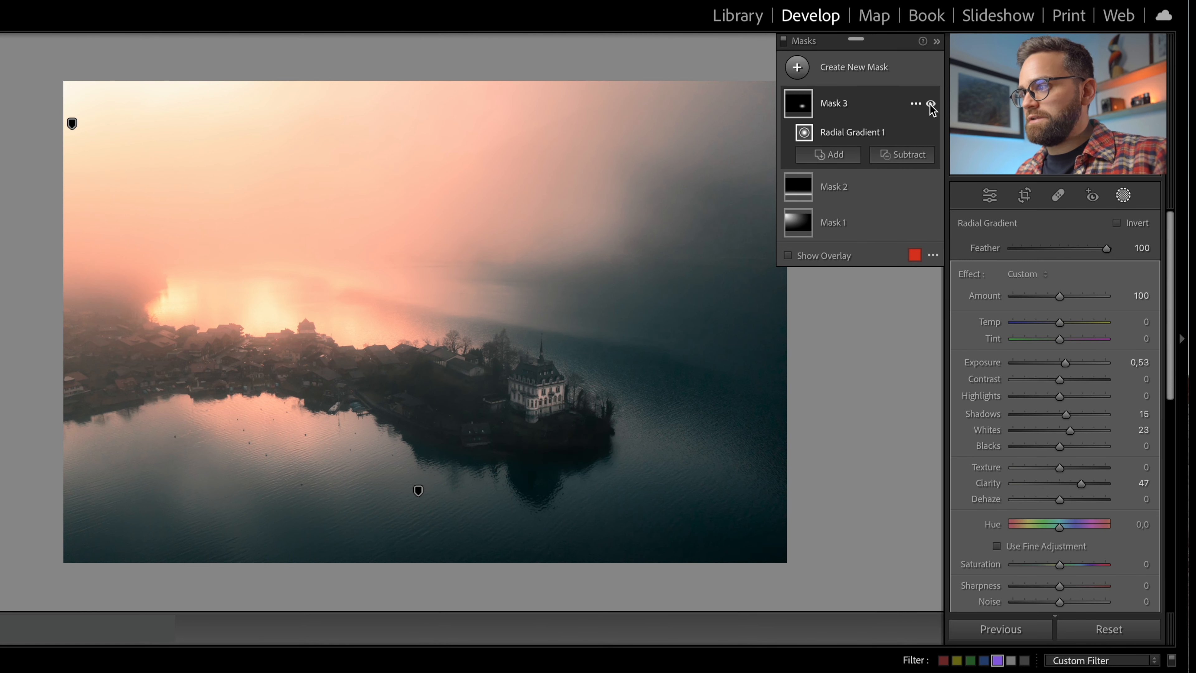
click(930, 104)
click(930, 104)
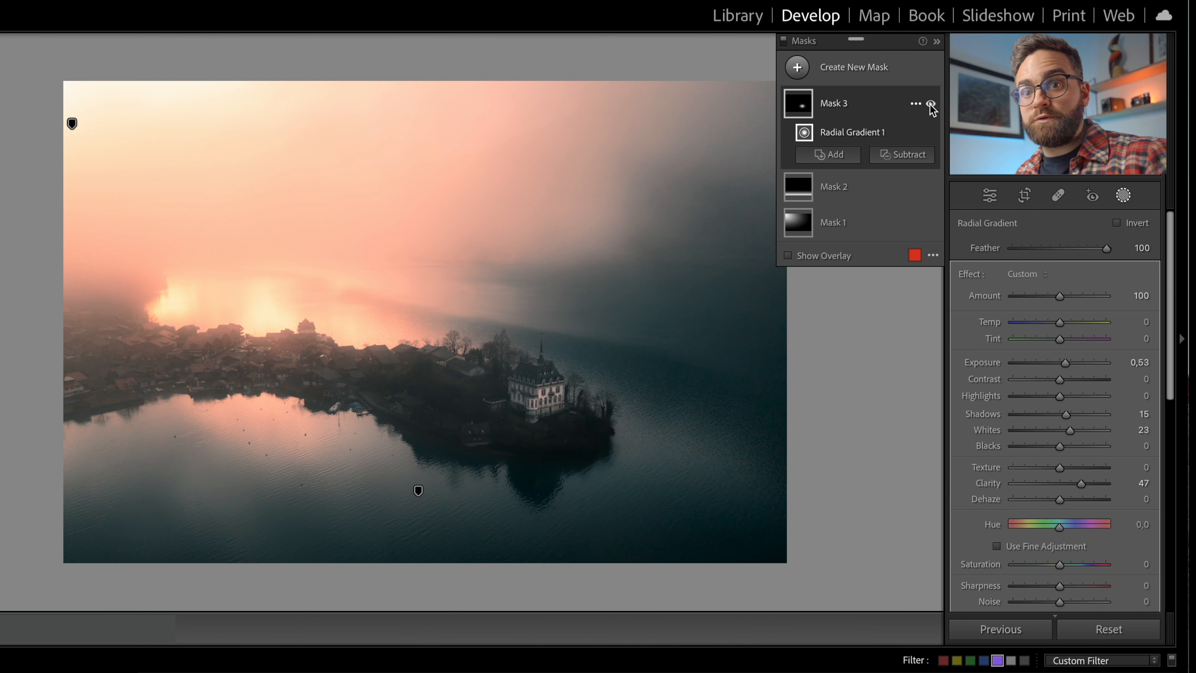
- Add a tilted elliptical radial gradient mask over the castle end of the peninsula, reaching back to the nearest village houses
click(408, 399)
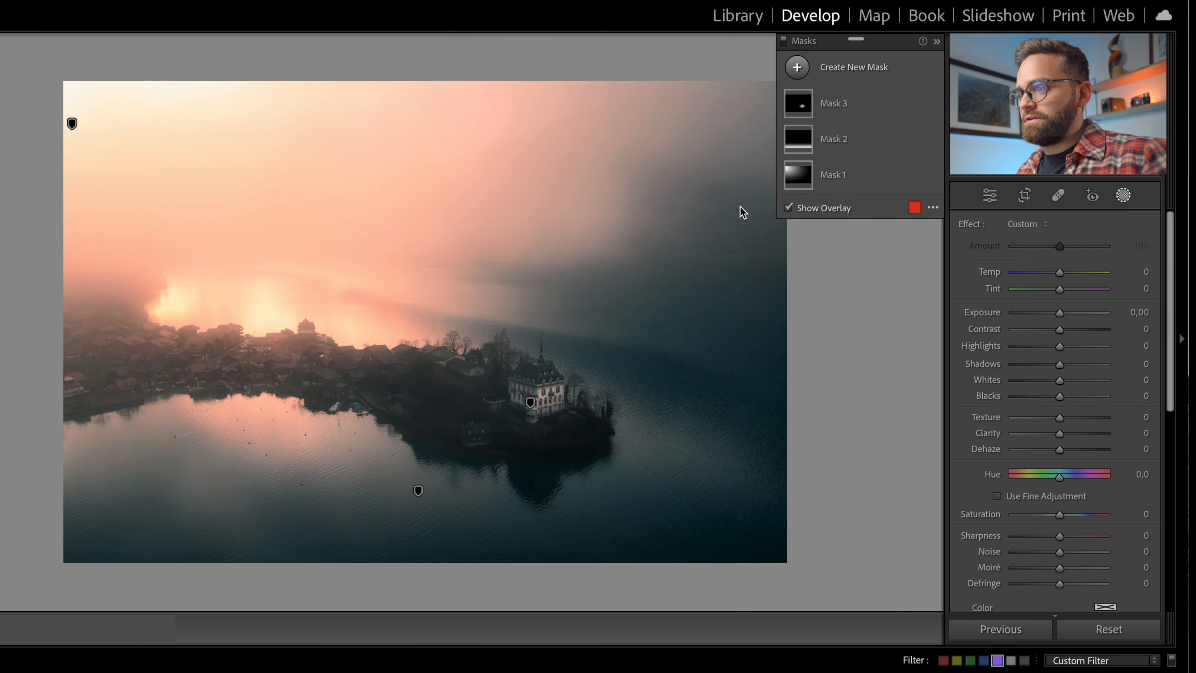
click(812, 71)
click(848, 256)
drag(435, 395, 224, 315)
mouse_move(446, 294)
mouse_down()
mouse_move(475, 303)
mouse_move(462, 294)
mouse_up()
- Set the peninsula mask's Exposure to 0.45, Shadows to 11, Whites to 17 and Clarity to 45
click(1061, 364)
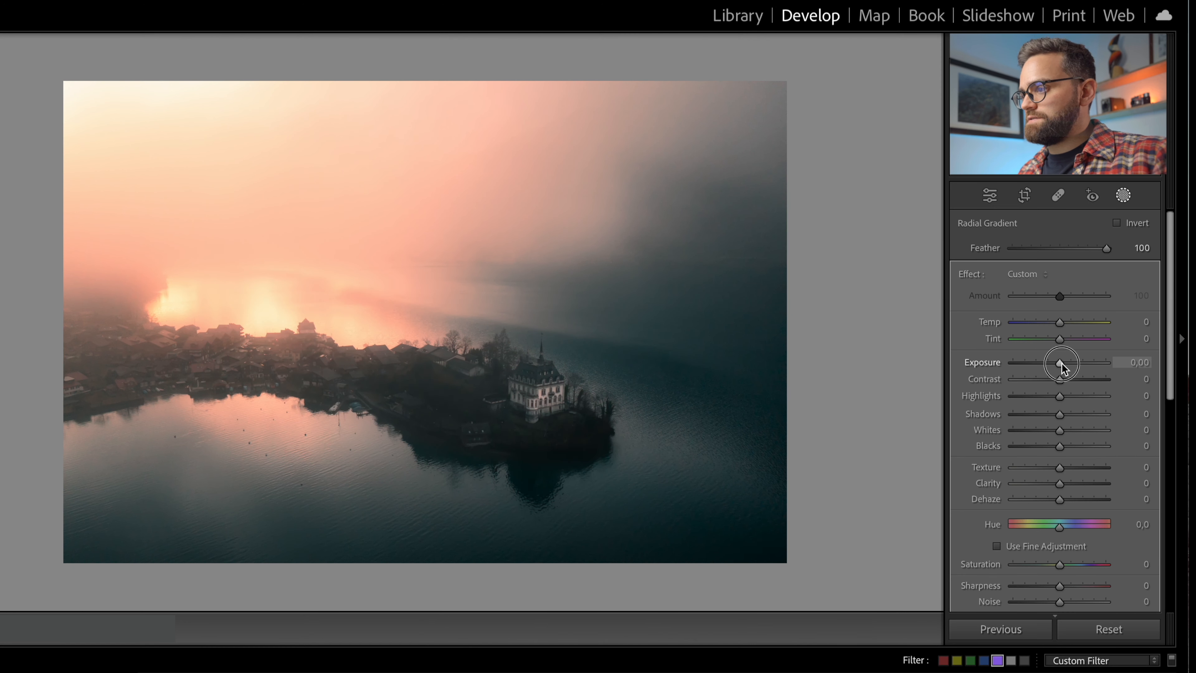
drag(1061, 364, 1068, 363)
click(1062, 414)
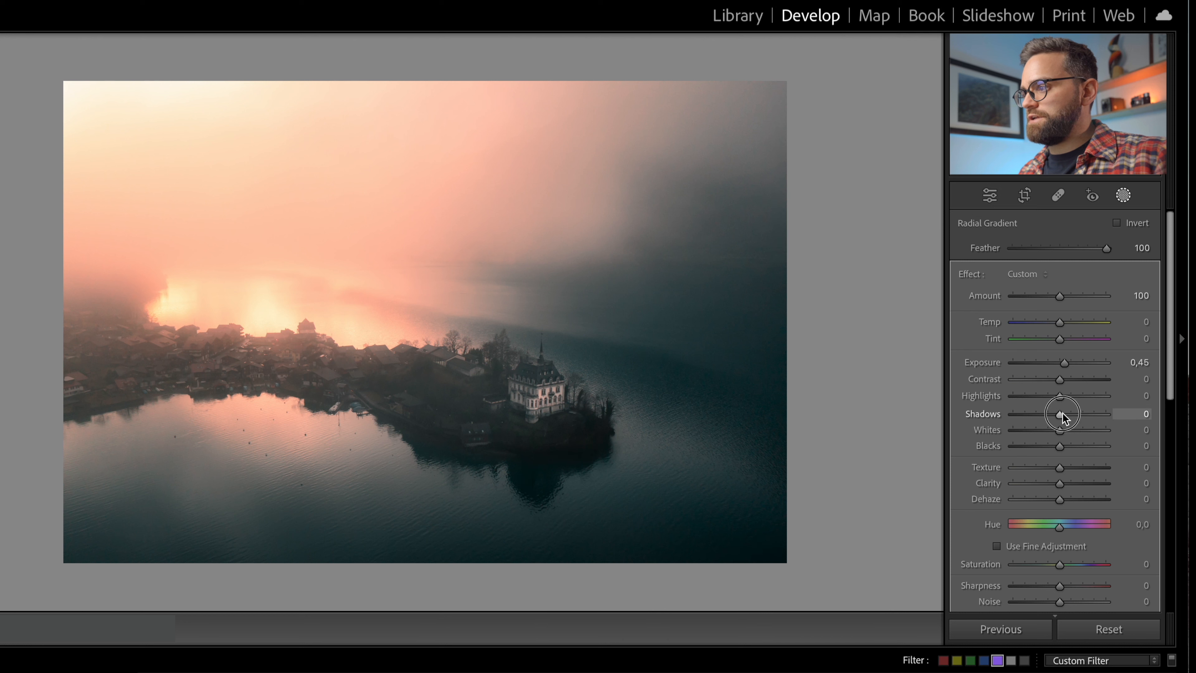
drag(1062, 415, 1068, 430)
drag(1059, 482, 1079, 487)
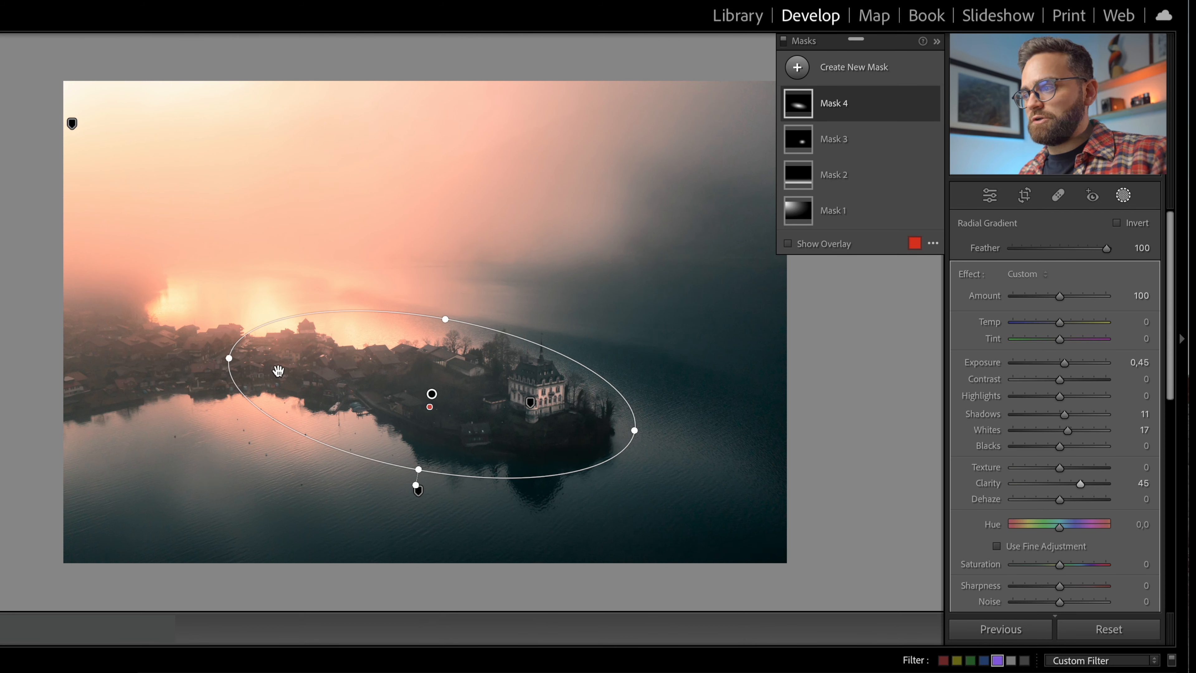
- Add a wide, flat radial gradient mask over the village along the shore, extending past the photo's left edge
click(800, 67)
click(876, 263)
mouse_move(311, 352)
mouse_down()
mouse_move(140, 299)
mouse_move(220, 360)
mouse_up()
drag(395, 360, 416, 361)
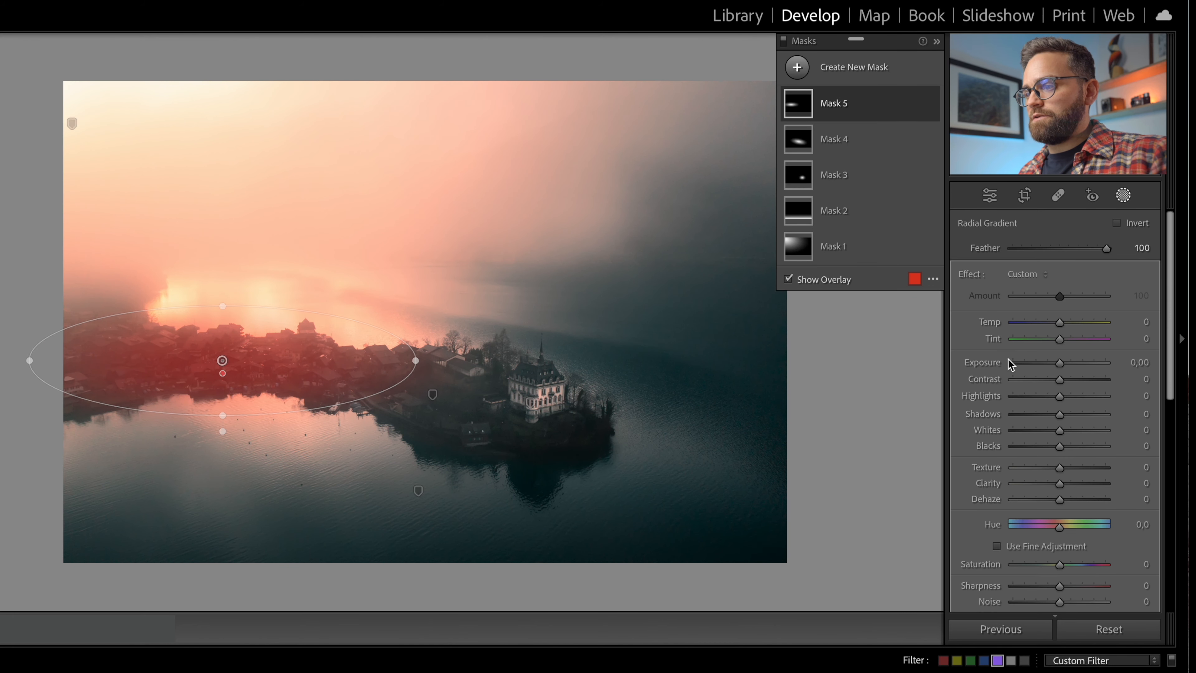
- Slightly raise the village mask's Exposure and Shadows, and increase its Clarity more noticeably
drag(1057, 364, 1062, 366)
drag(1066, 414, 1069, 416)
drag(1059, 483, 1074, 485)
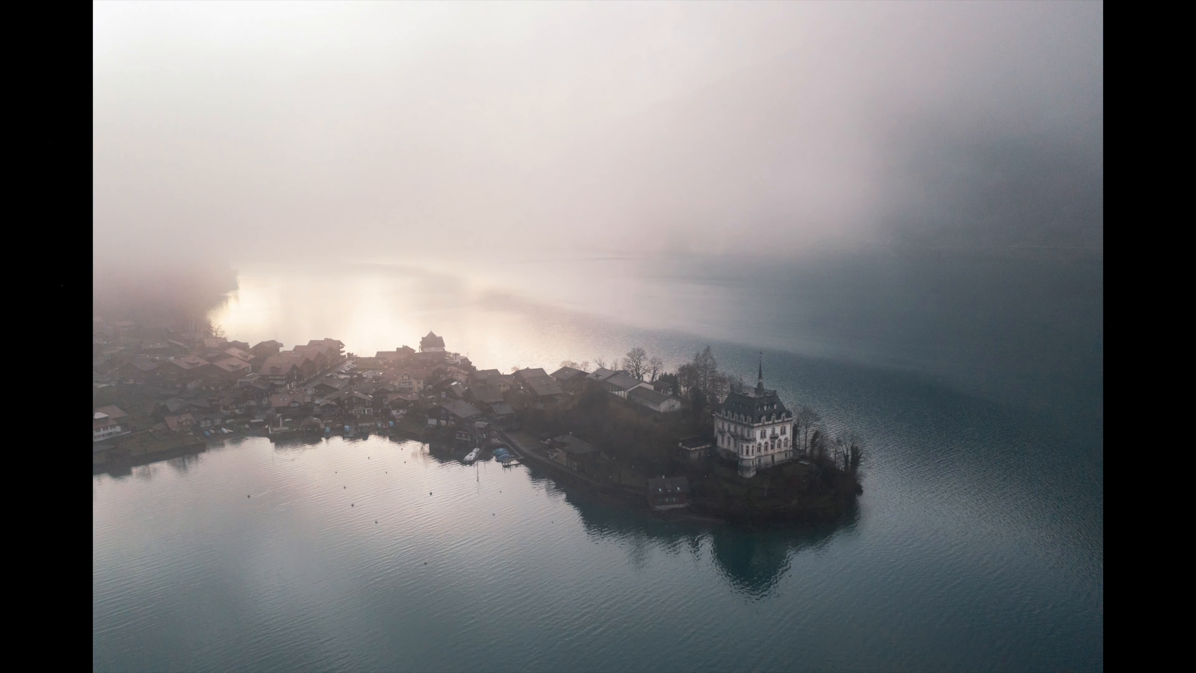